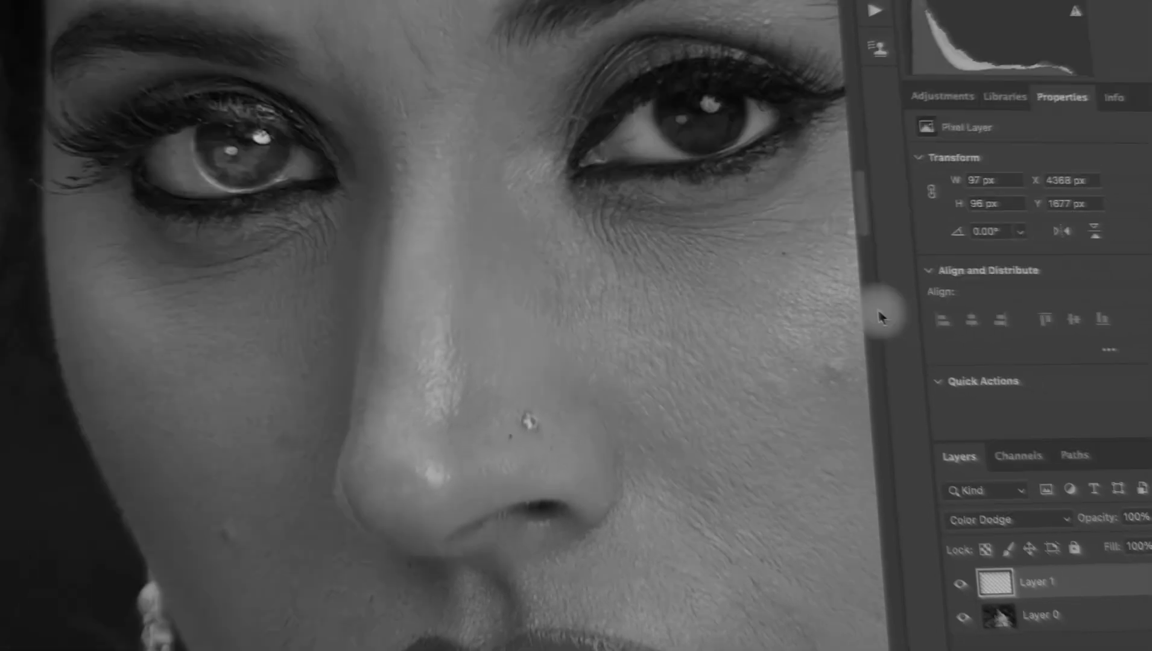
Step: Add a layer mask to the Color Dodge iris layer and position its duplicate, eye2, over the other eye
click(1080, 649)
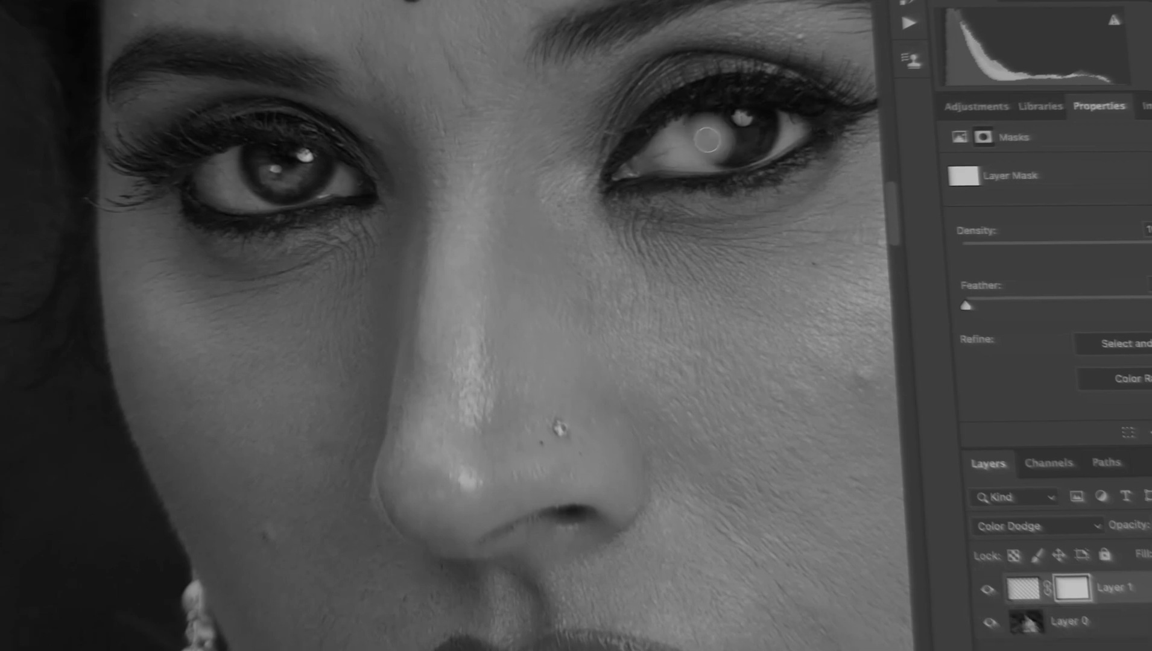
click(1025, 588)
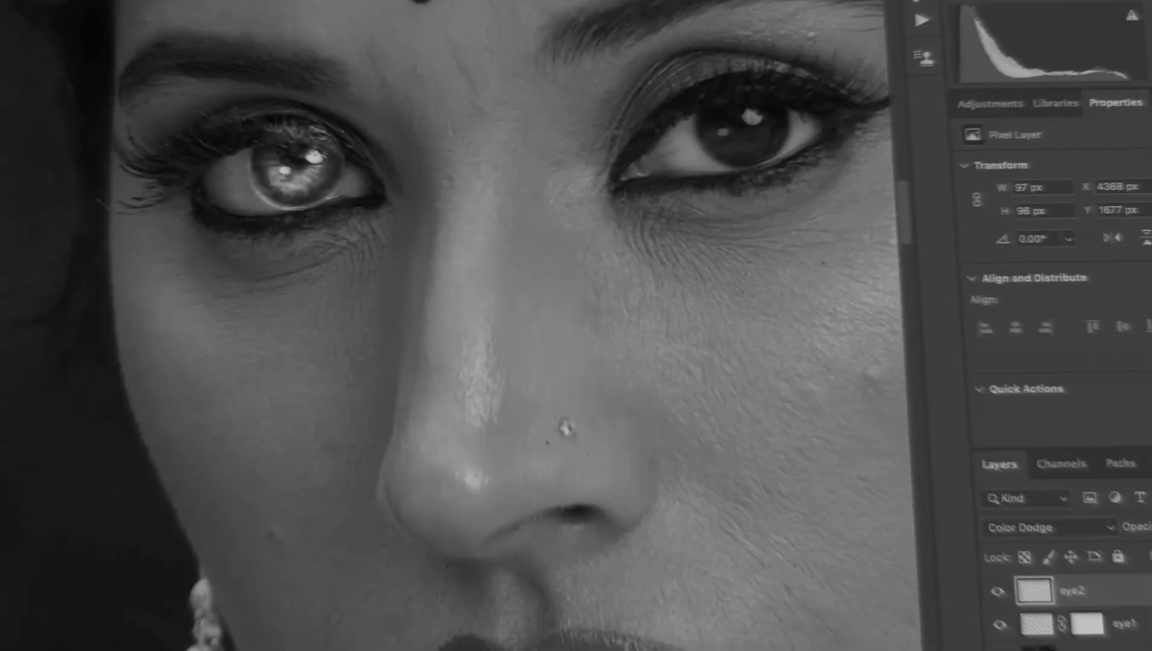
drag(288, 159, 741, 119)
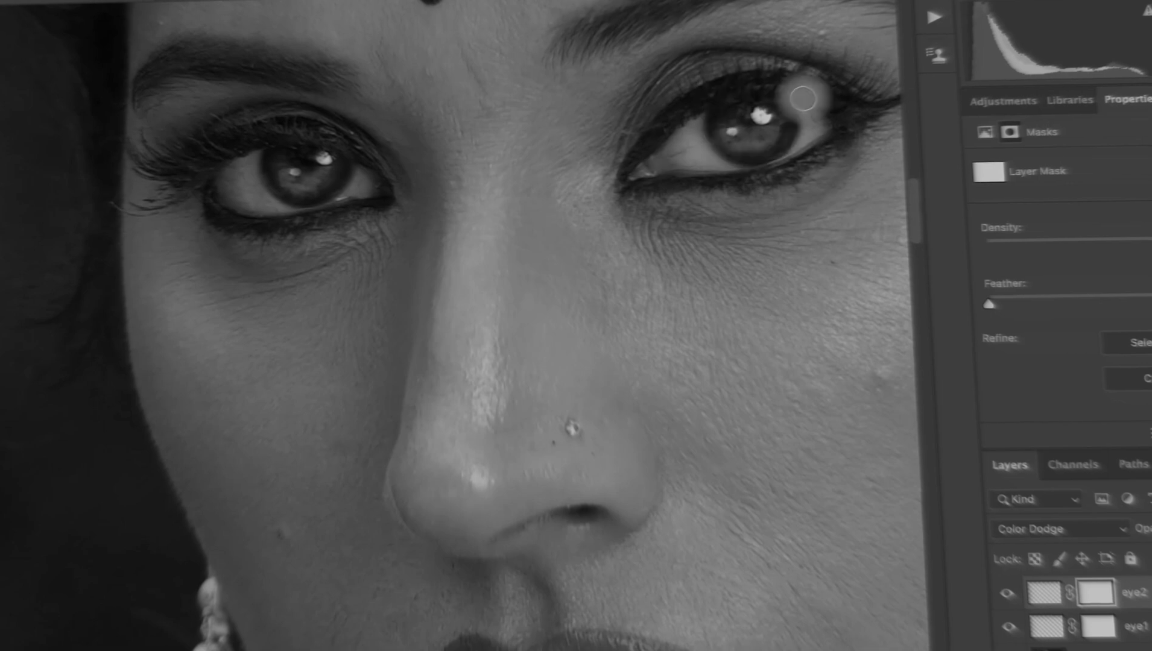
click(1005, 594)
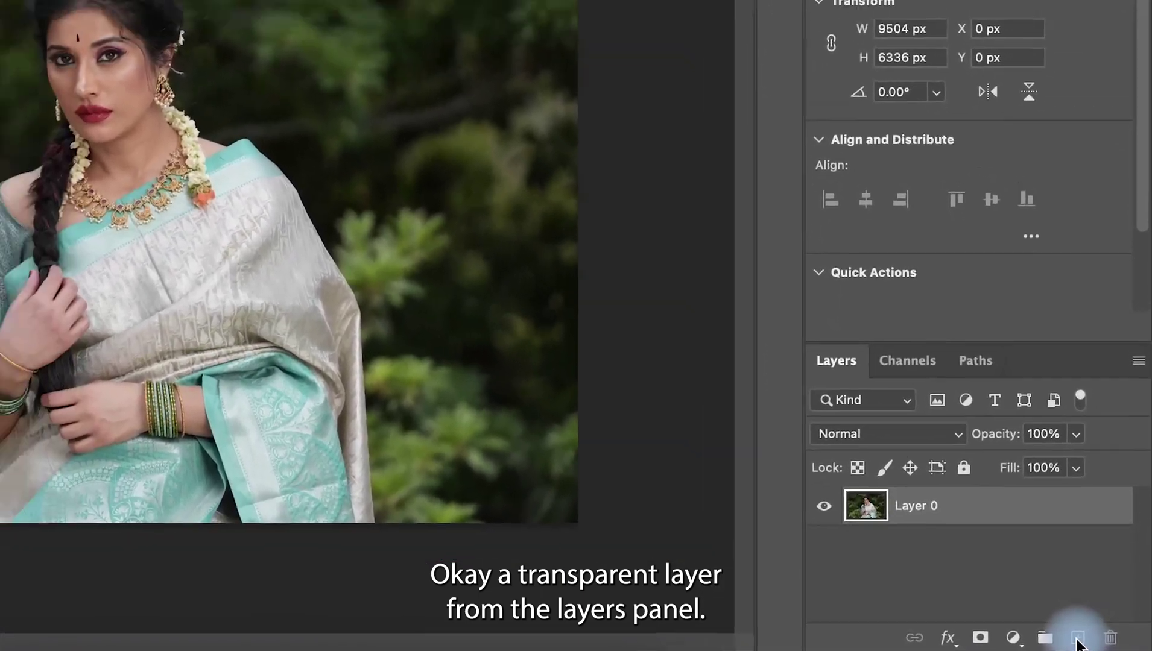
Step: Add a new transparent layer above the portrait and make an elliptical selection about 97 × 96 px around the iris of the left-hand eye
click(1083, 638)
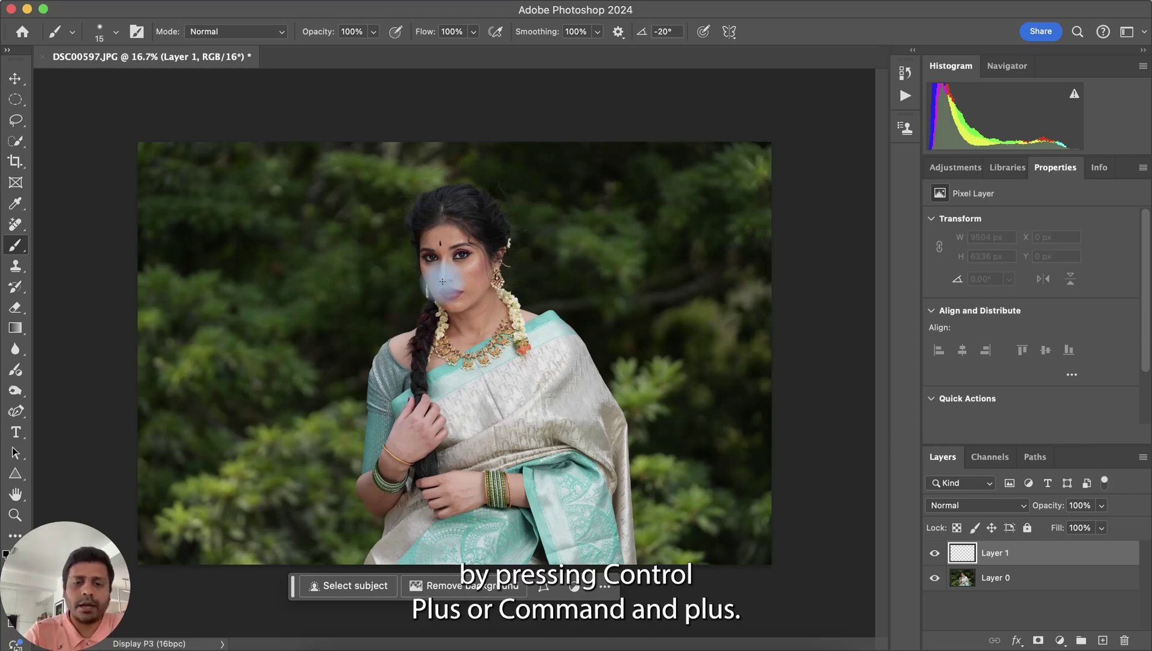
key(super+plus)
key(super+plus)
key(super+plus)
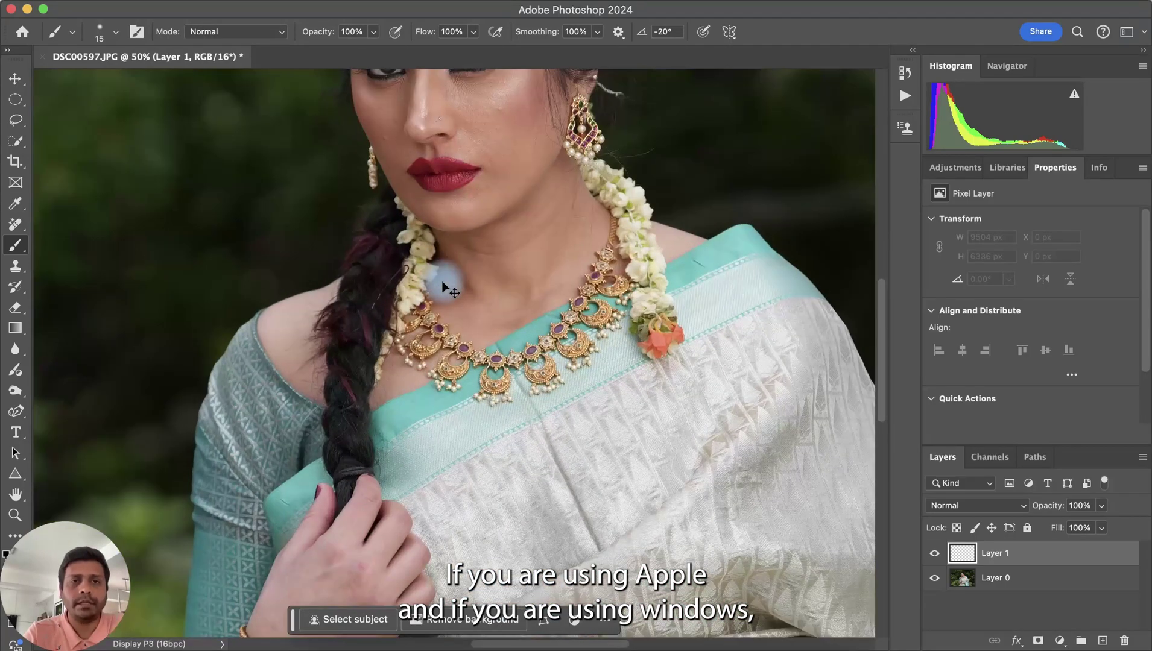
key(super+plus)
scroll(443, 282, up, 10)
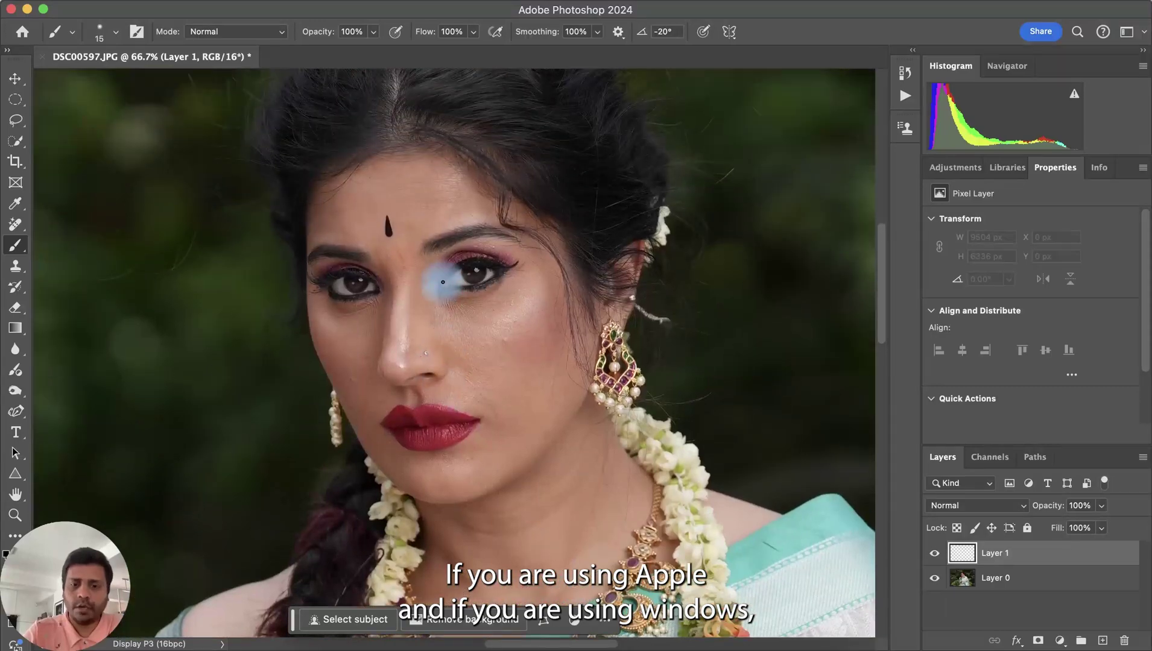
key(super+plus)
key(super+plus)
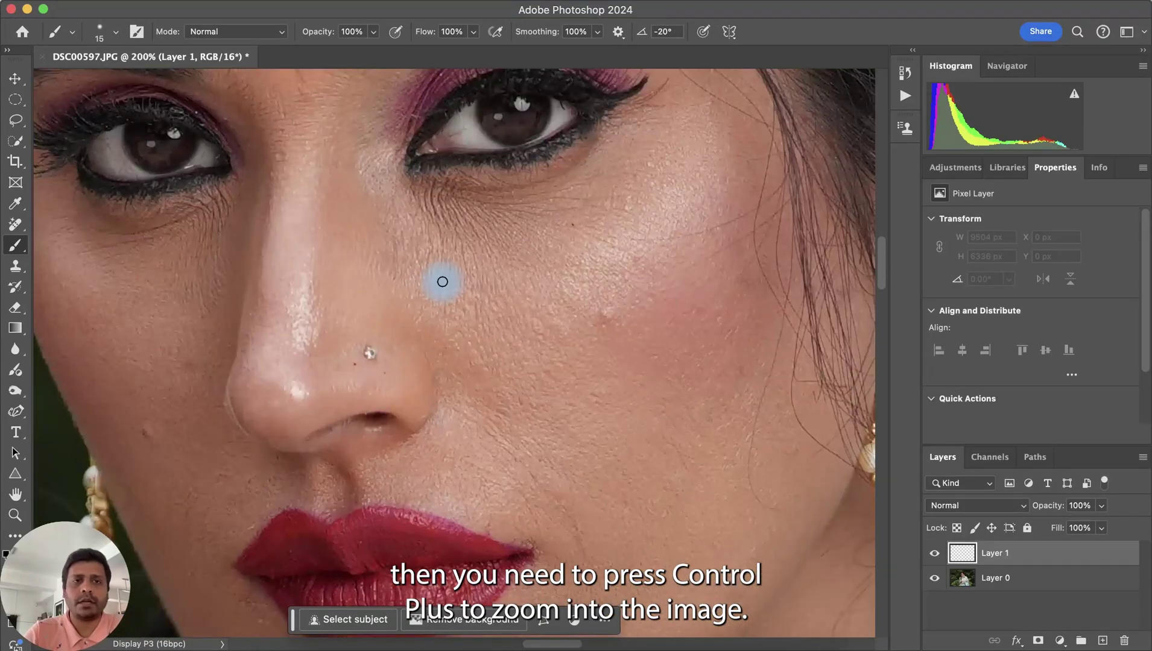
scroll(442, 281, up, 5)
scroll(442, 281, left, 7)
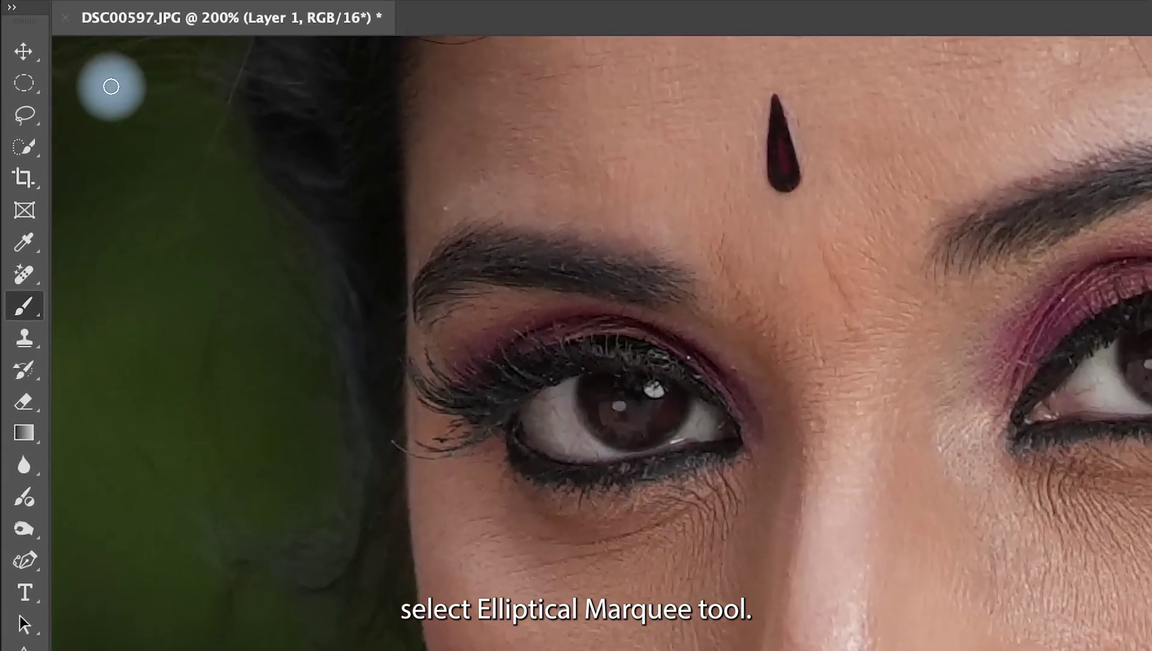
right_click(24, 83)
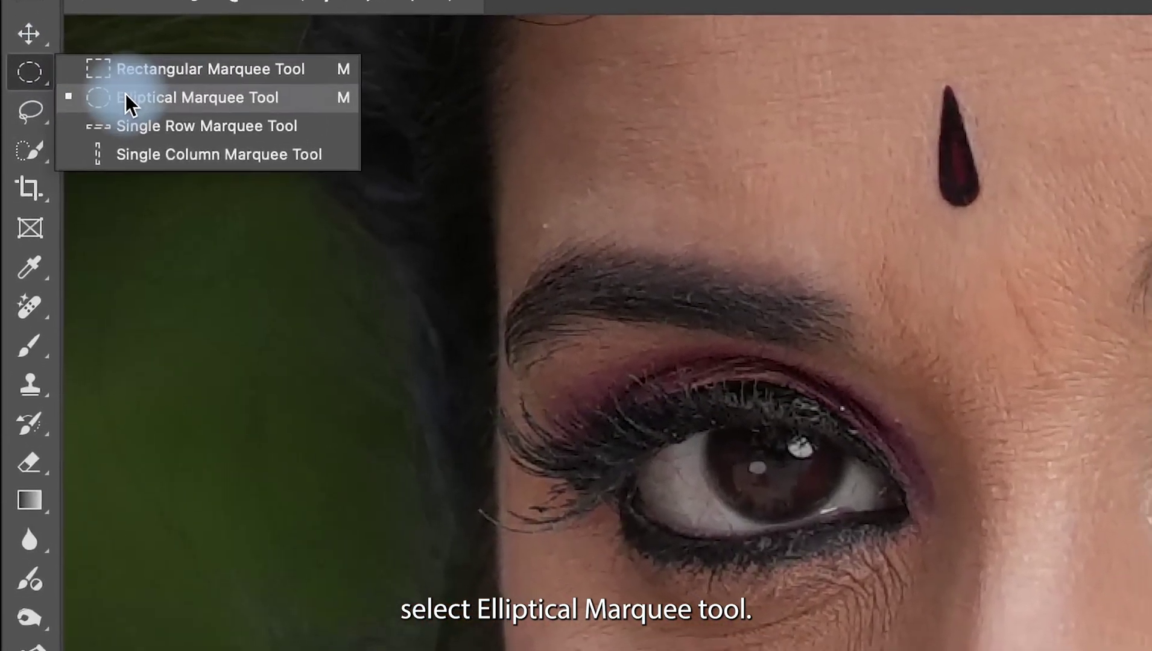
click(111, 96)
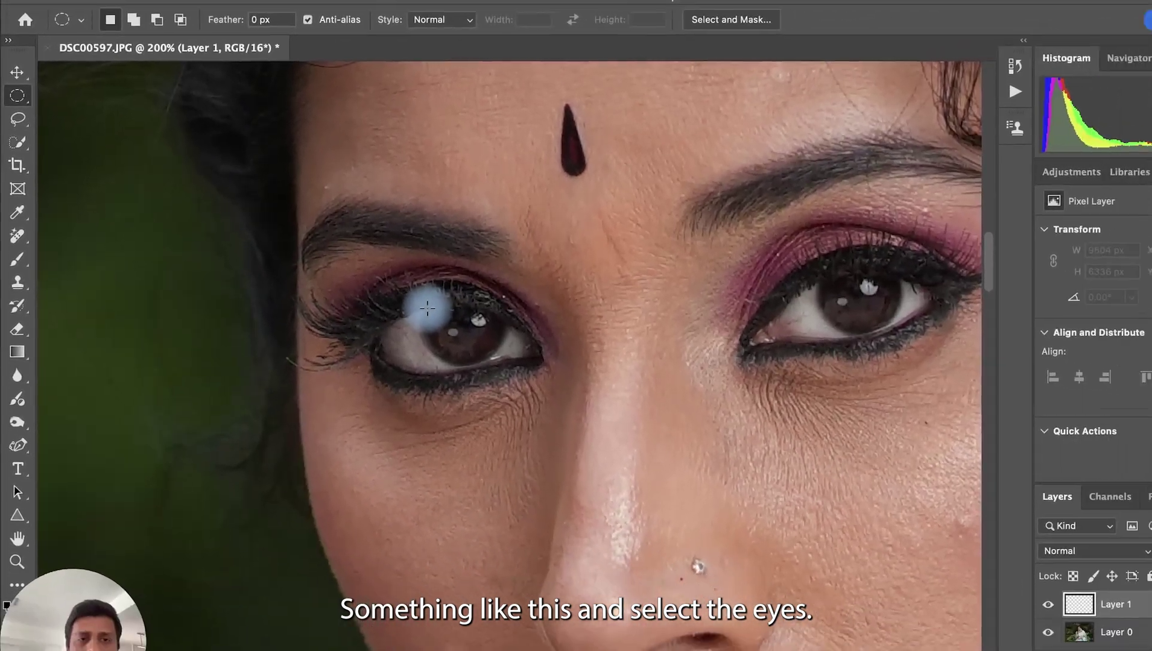
drag(427, 309, 510, 393)
drag(425, 330, 418, 308)
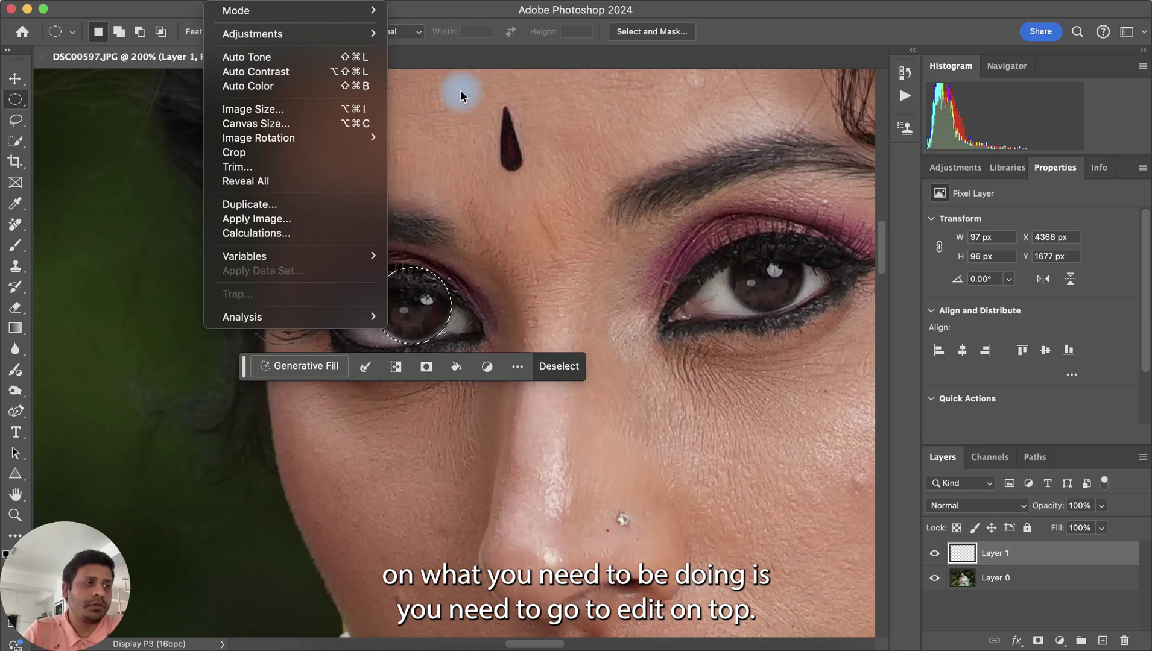
Step: Fill the iris selection on Layer 1 with 50% Gray in Normal mode at 100% opacity
mouse_move(191, 1)
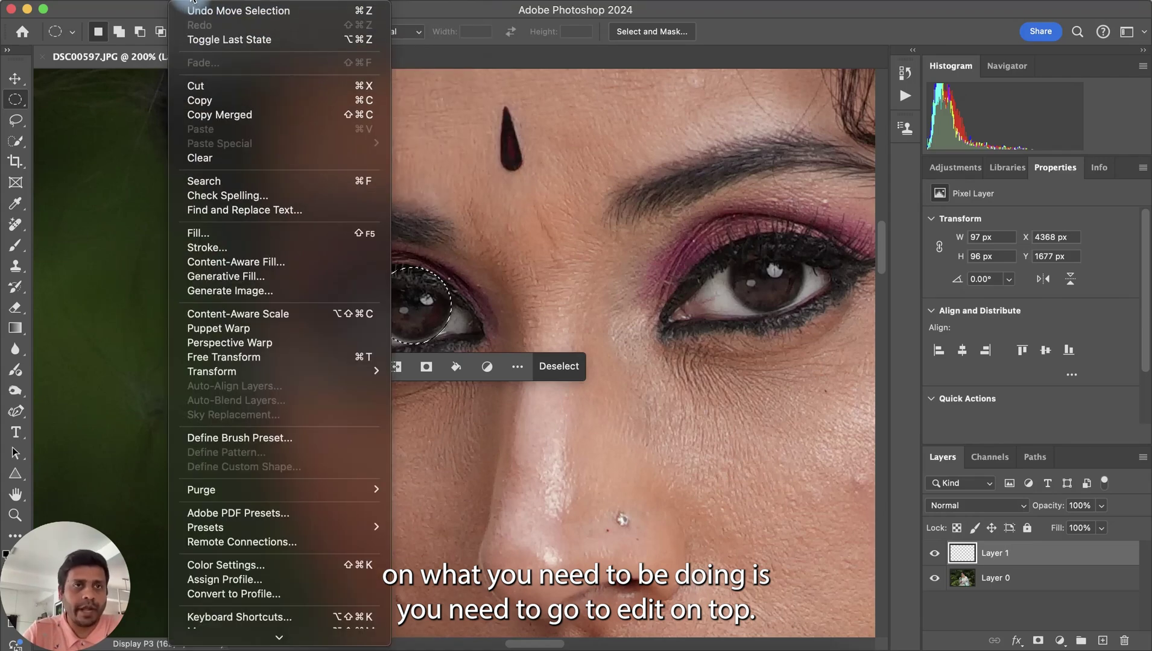
click(215, 240)
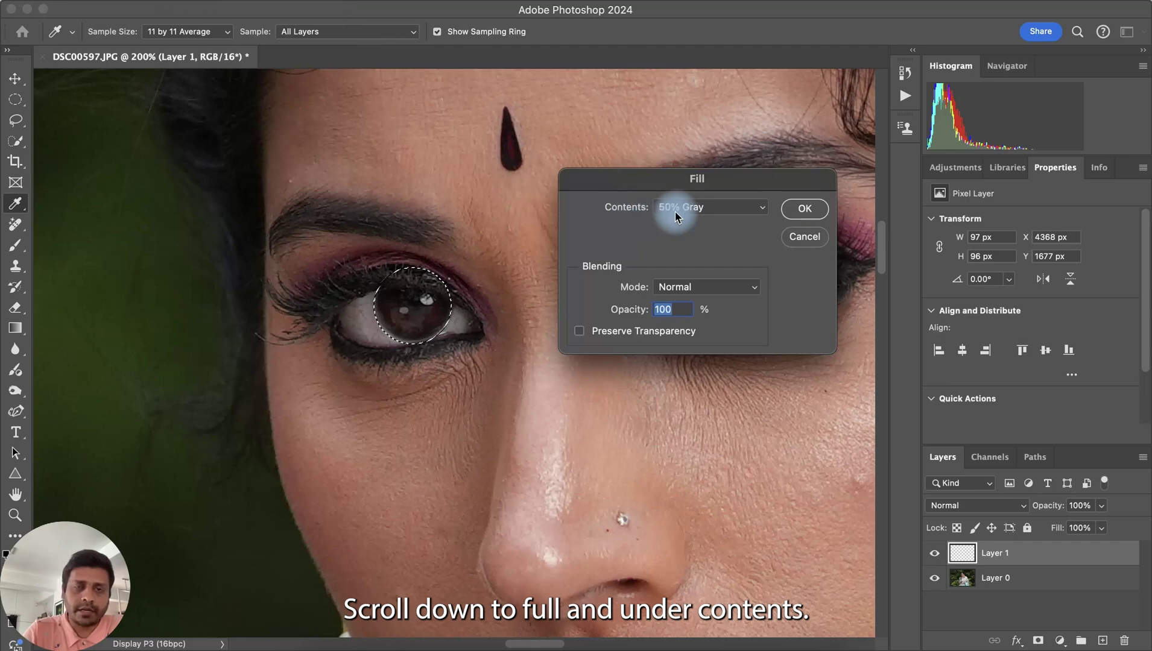
click(674, 205)
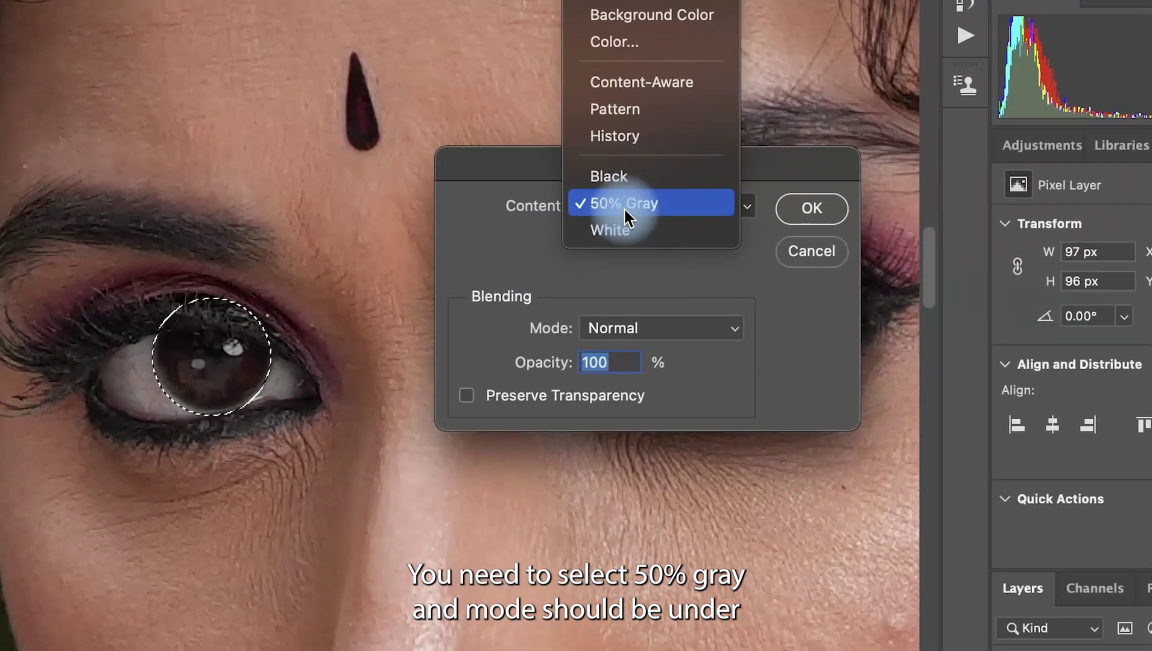
click(623, 209)
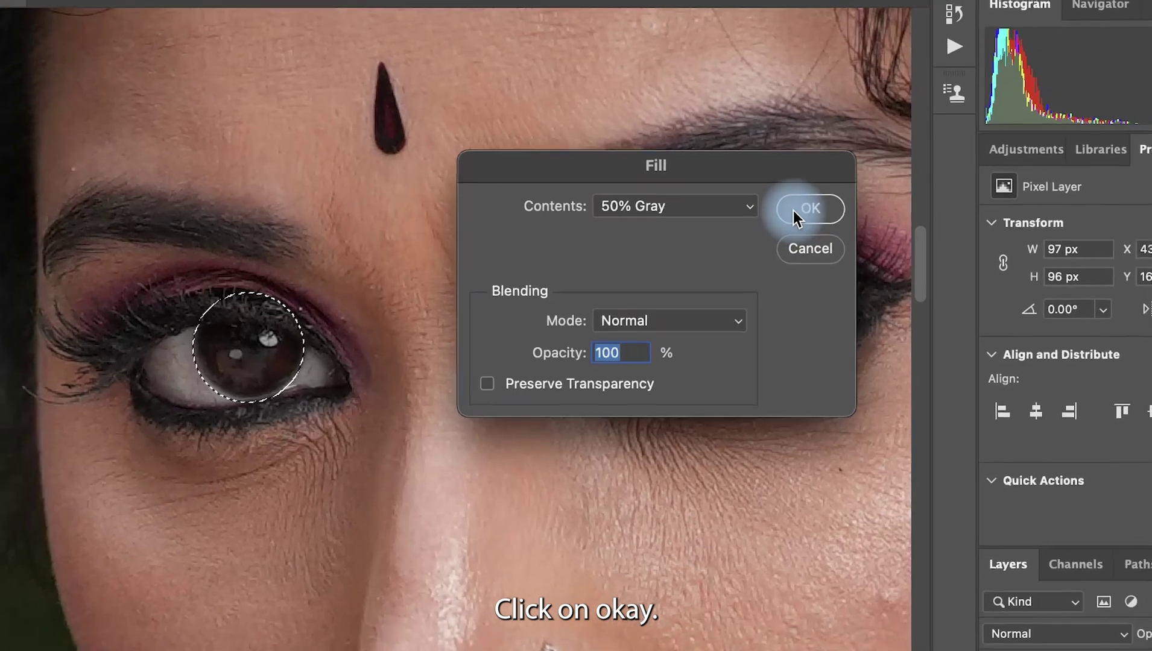
click(791, 210)
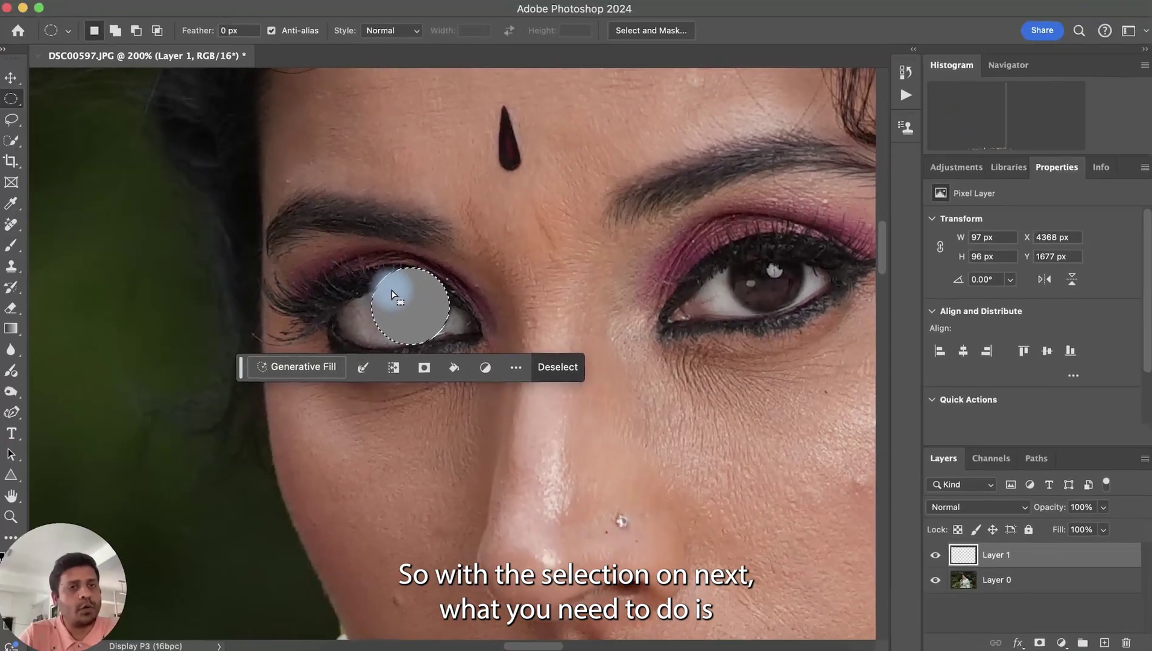
Step: Apply the Add Noise filter to the gray iris with Amount 10%, Gaussian distribution and Monochromatic enabled
click(408, 3)
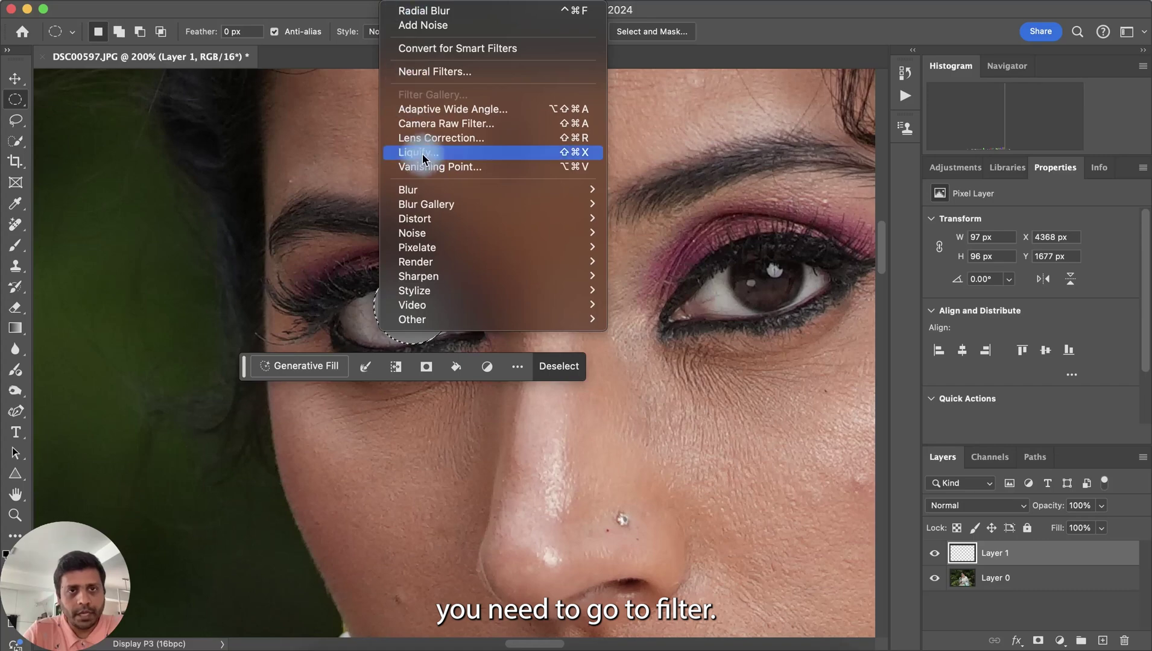
mouse_move(434, 234)
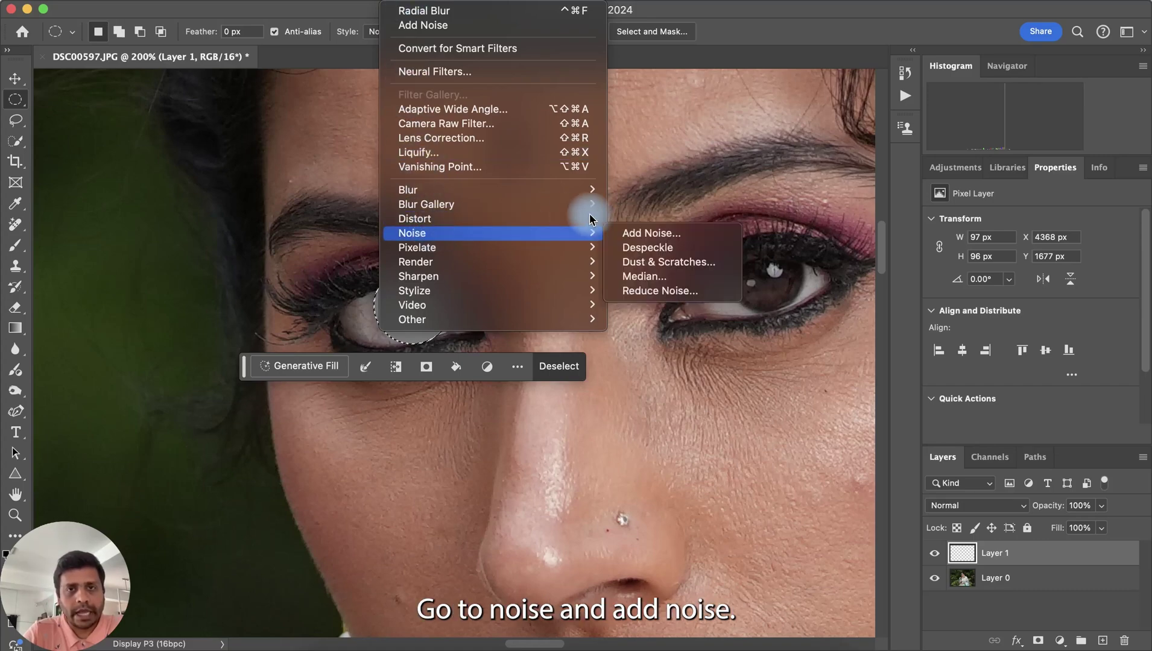
click(661, 239)
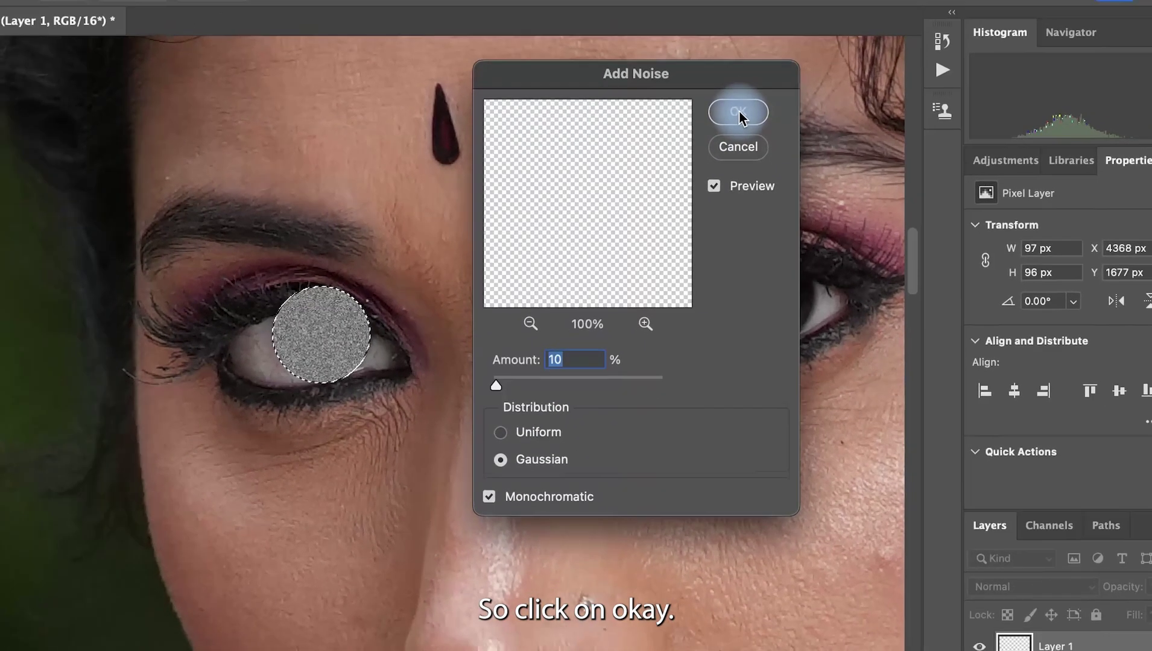
click(736, 105)
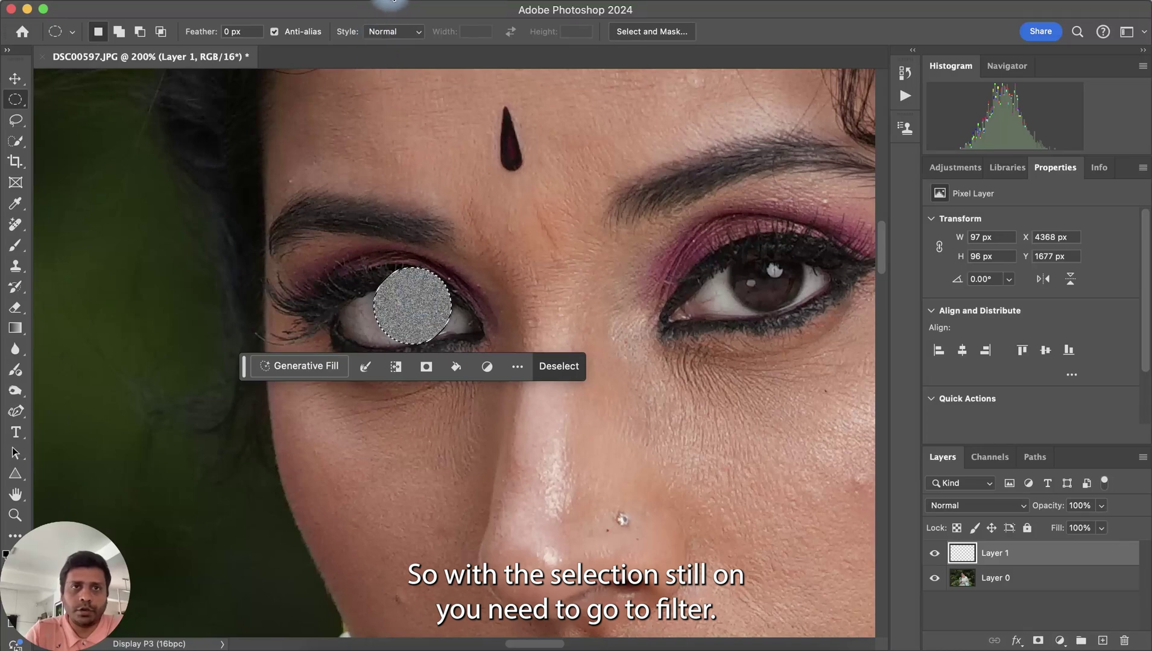
Step: Apply a Radial Blur to the noisy iris with Amount 100, the Zoom method and Good quality
click(397, 3)
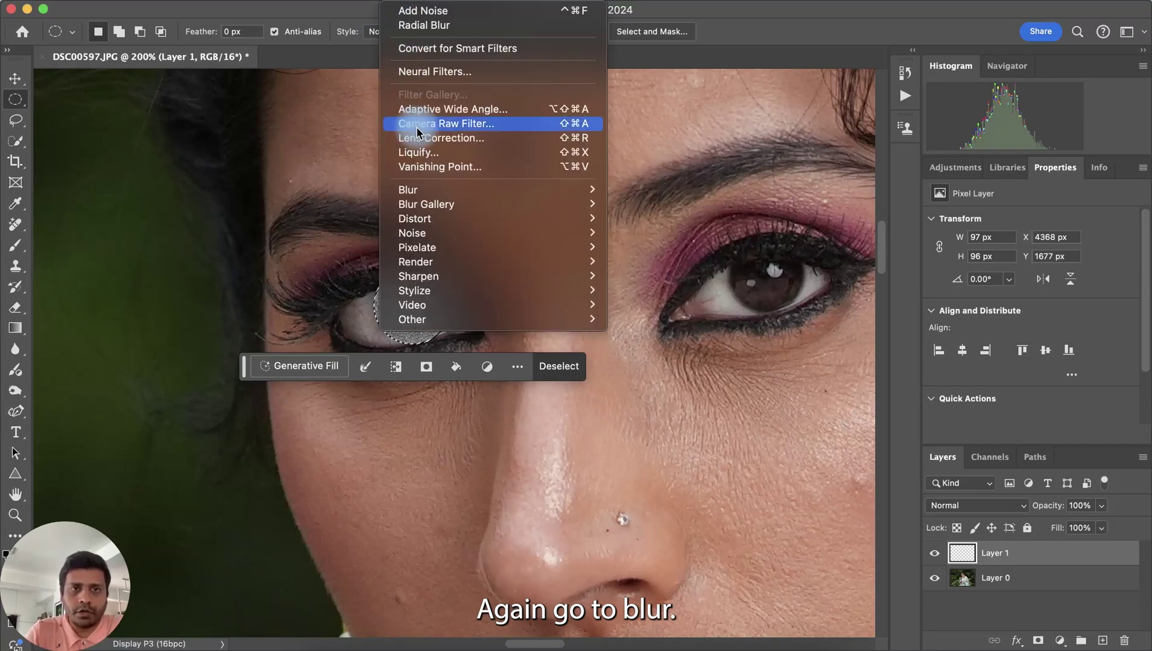
mouse_move(420, 190)
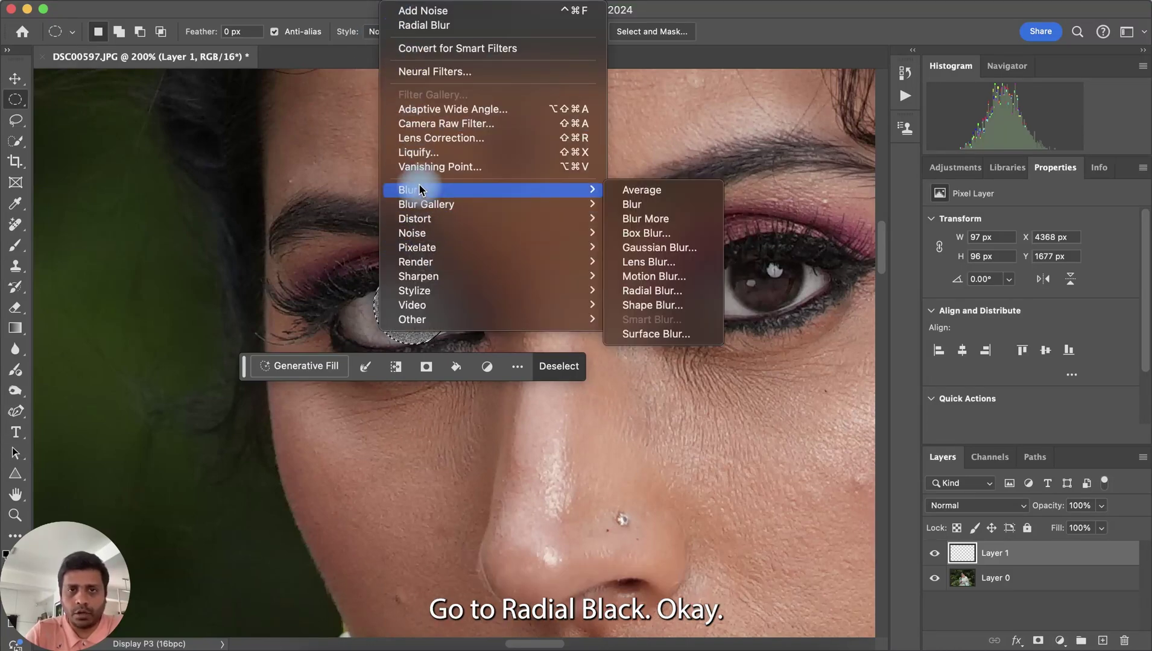
click(652, 291)
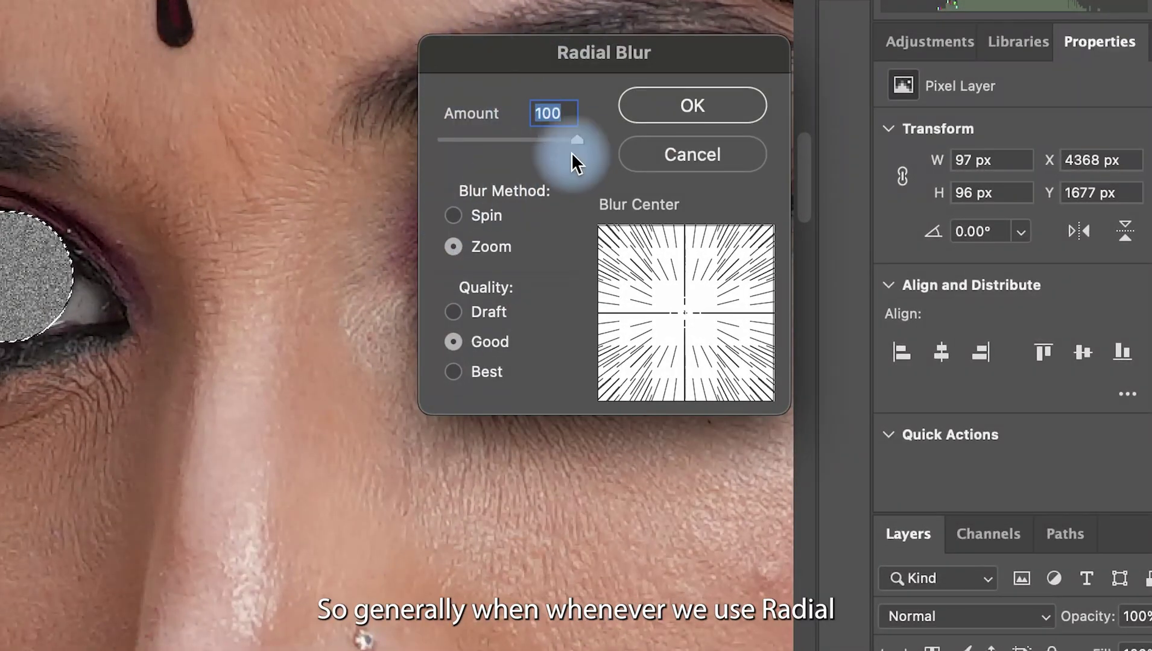
click(453, 215)
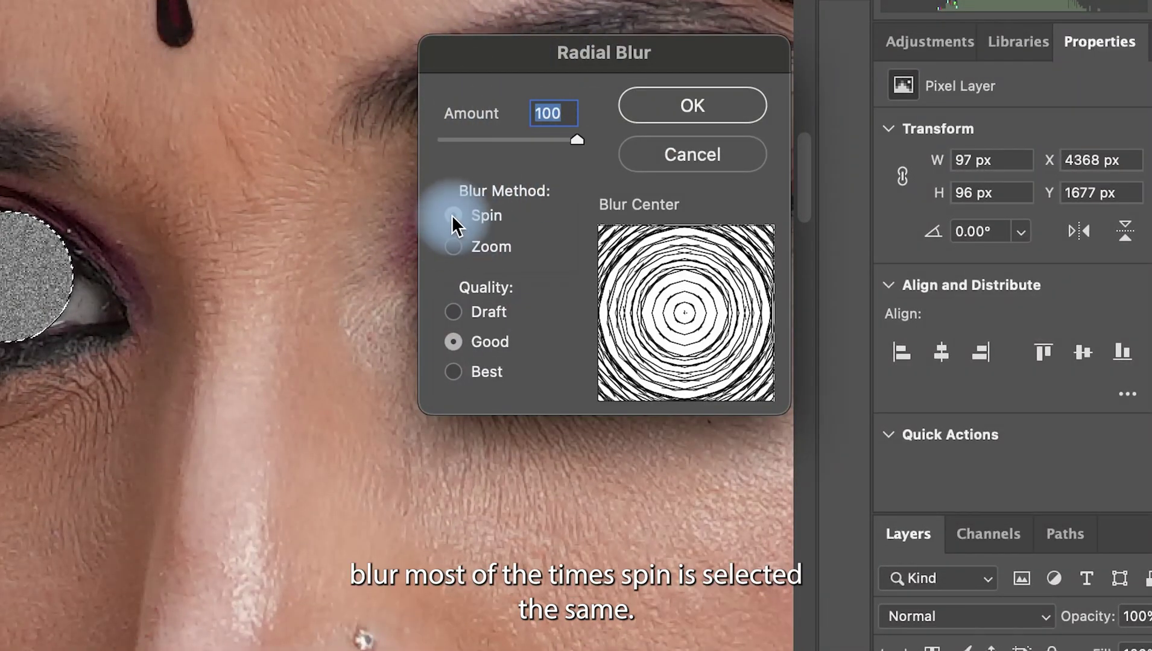
click(452, 246)
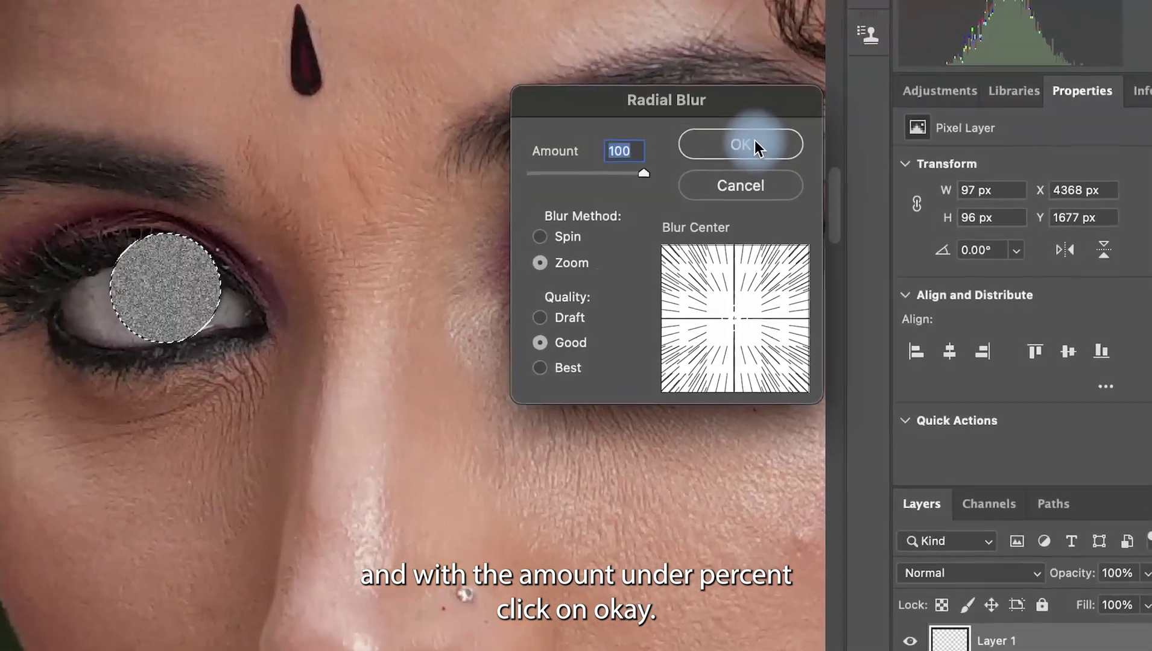
click(708, 99)
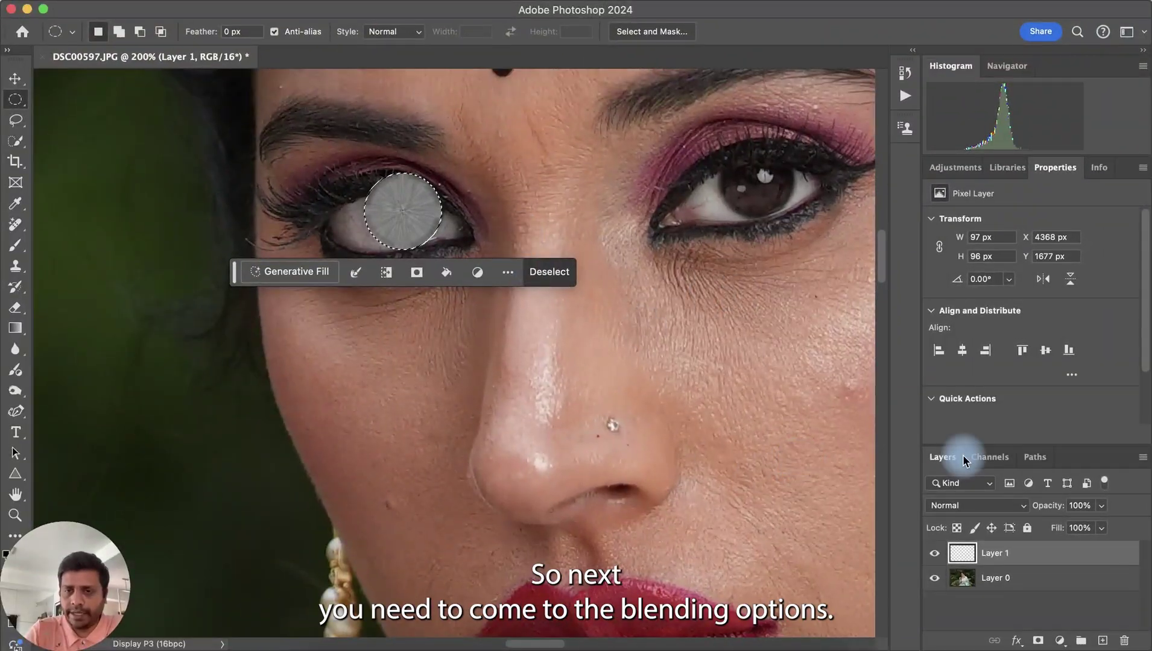
Step: Preview the blend modes from Dissolve through Luminosity on Layer 1 to compare how the iris texture blends with the eye
click(974, 510)
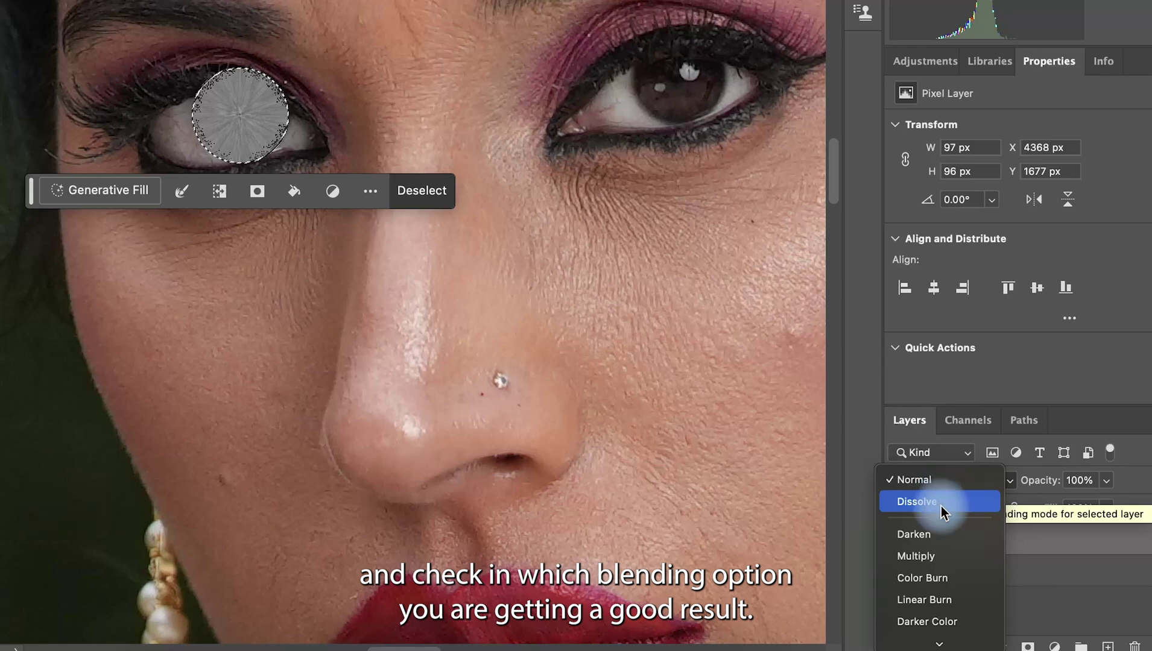
key(Down)
key(Down)
key(Down)
key(Down)
key(Down)
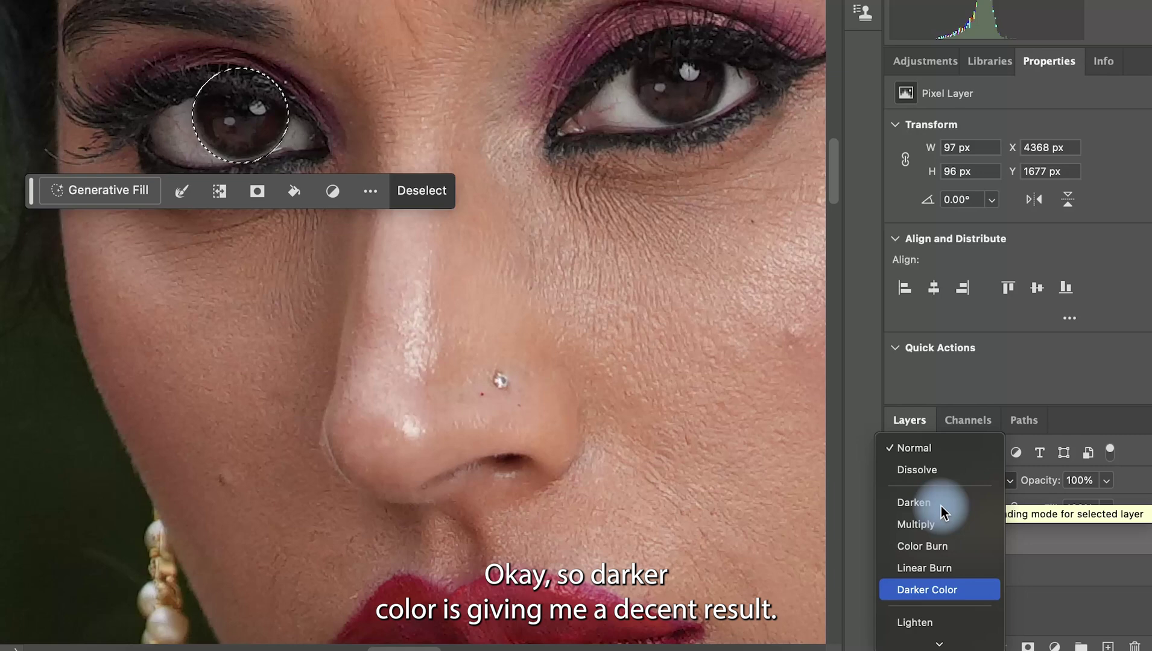
key(Down)
key(Down)
key(Down)
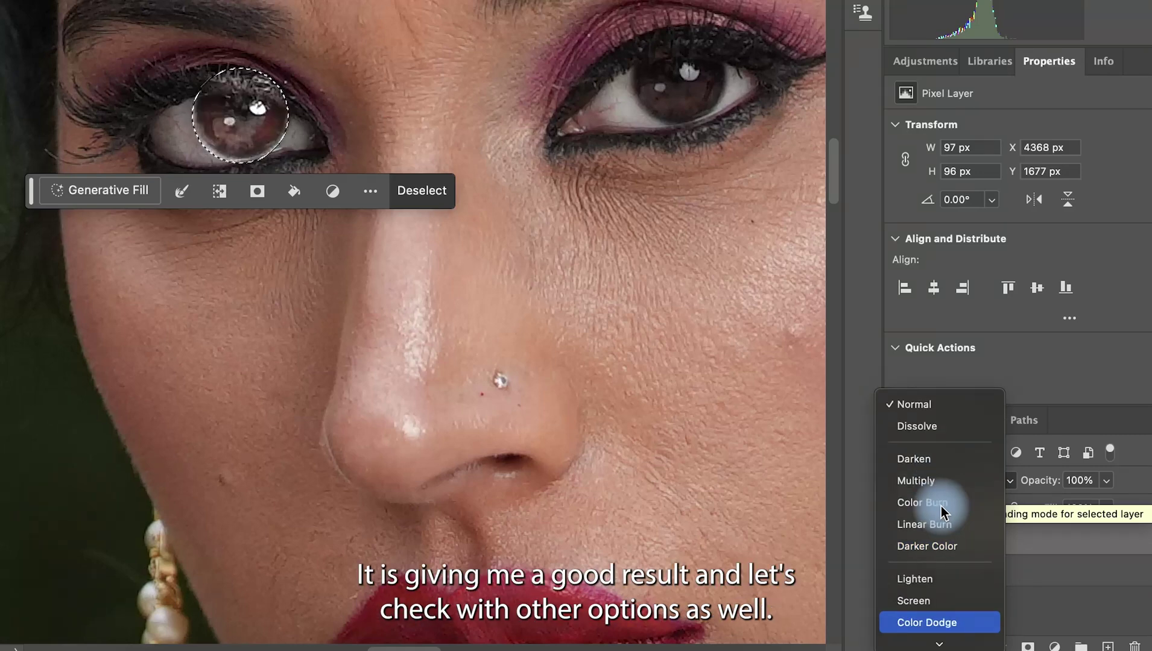
key(Down)
key(Down)
key(Down)
key(Down)
key(Down)
key(Down)
key(Down)
key(Down)
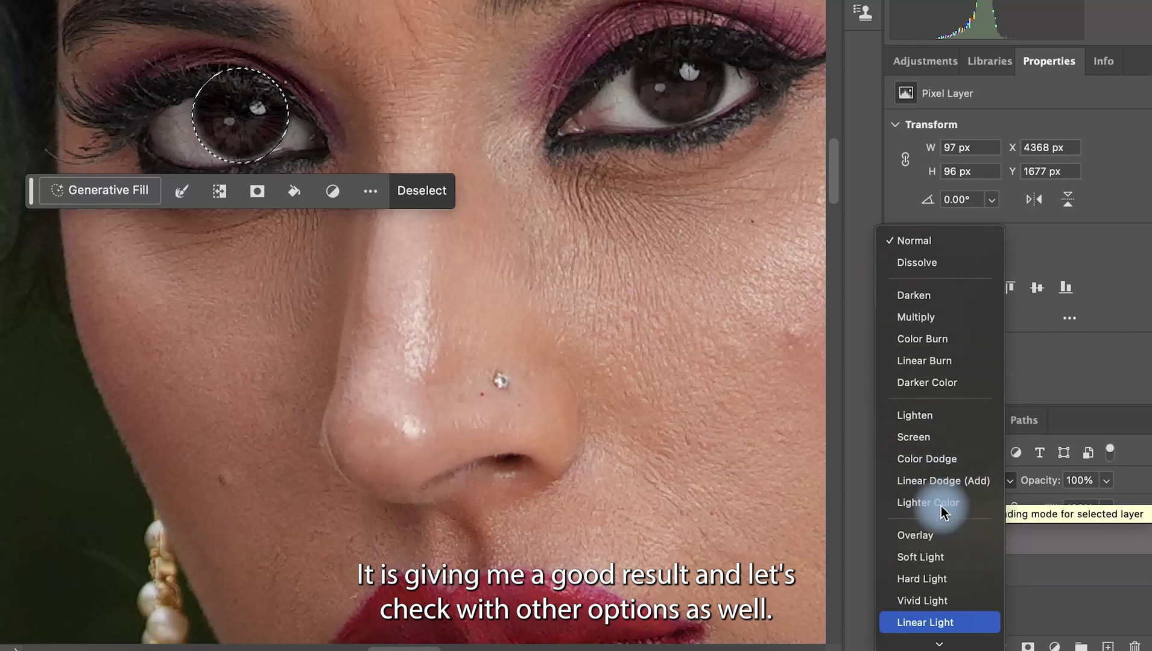
key(Down)
key(Down)
key(Down)
key(Down)
key(Down)
key(Down)
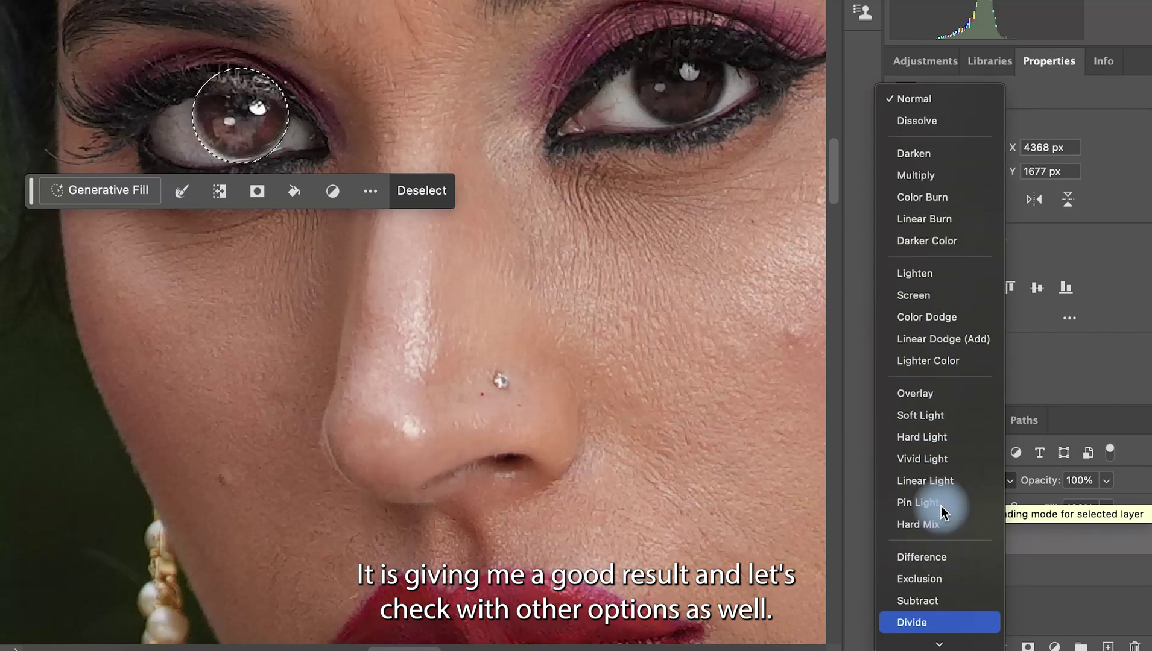
key(Up)
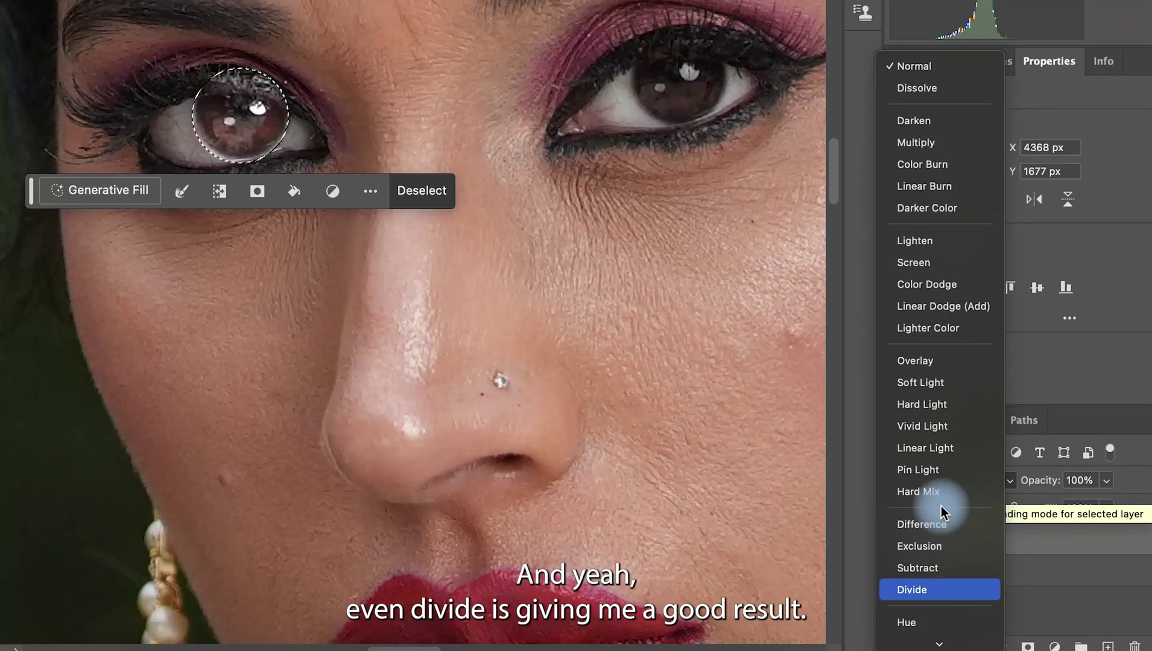
key(Down)
key(Down)
key(Down)
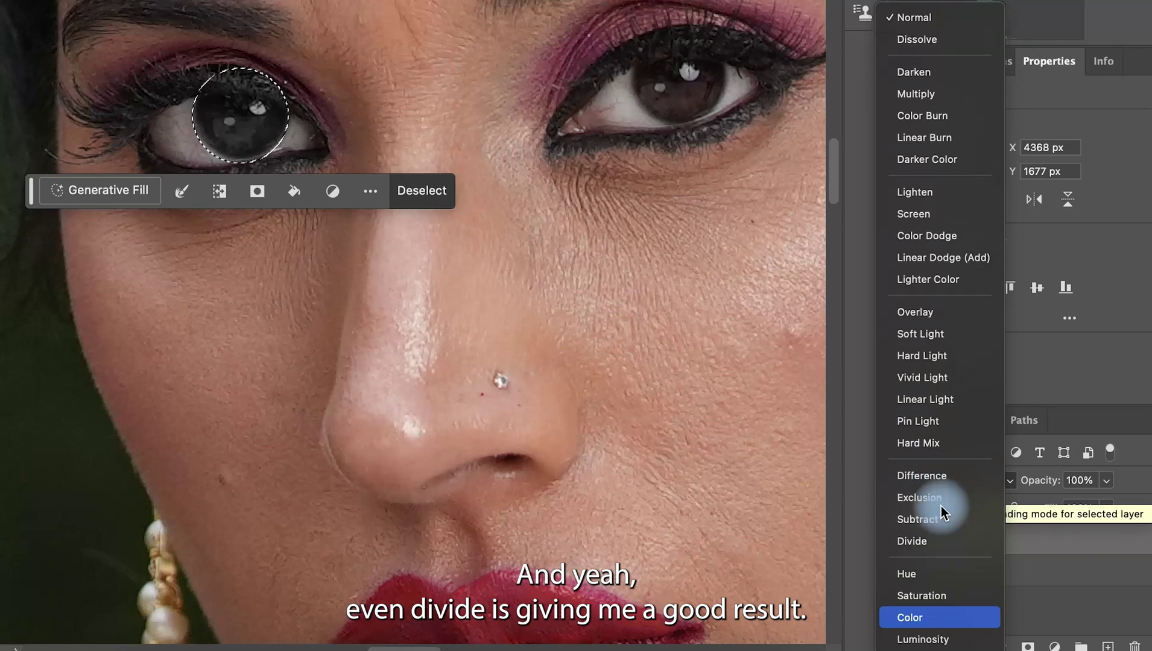
key(Down)
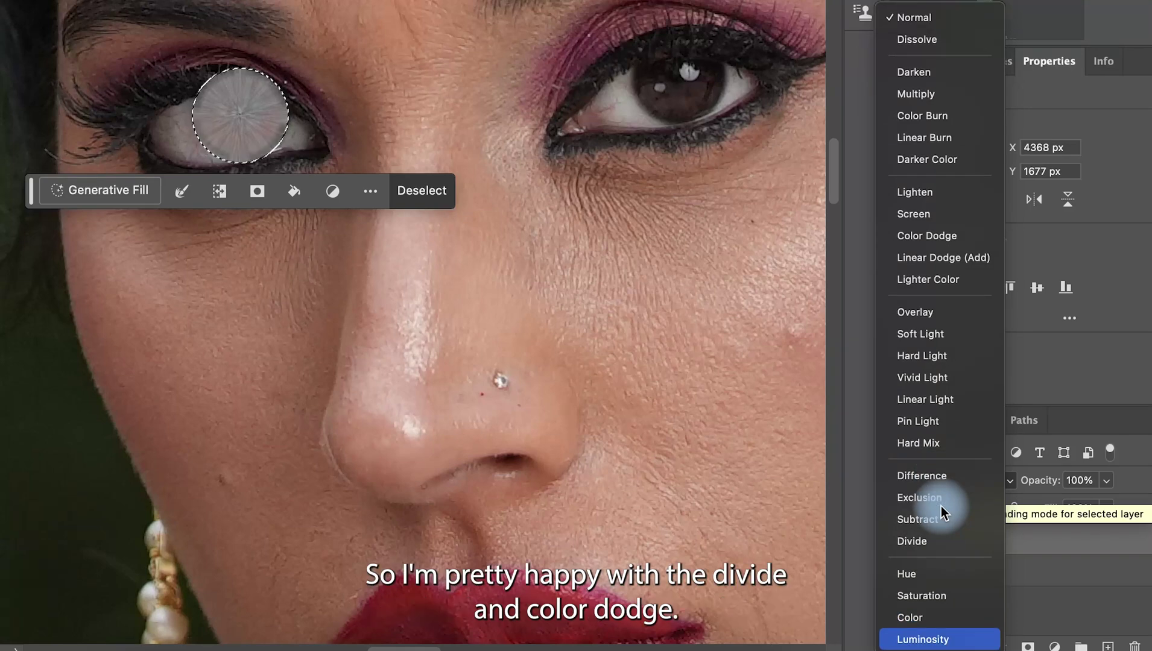
Step: Set Layer 1's blend mode to Color Dodge and clear the iris selection
key(Up)
key(Up)
key(Up)
key(Up)
key(Up)
key(Up)
key(Up)
key(Up)
key(Up)
key(Up)
key(Up)
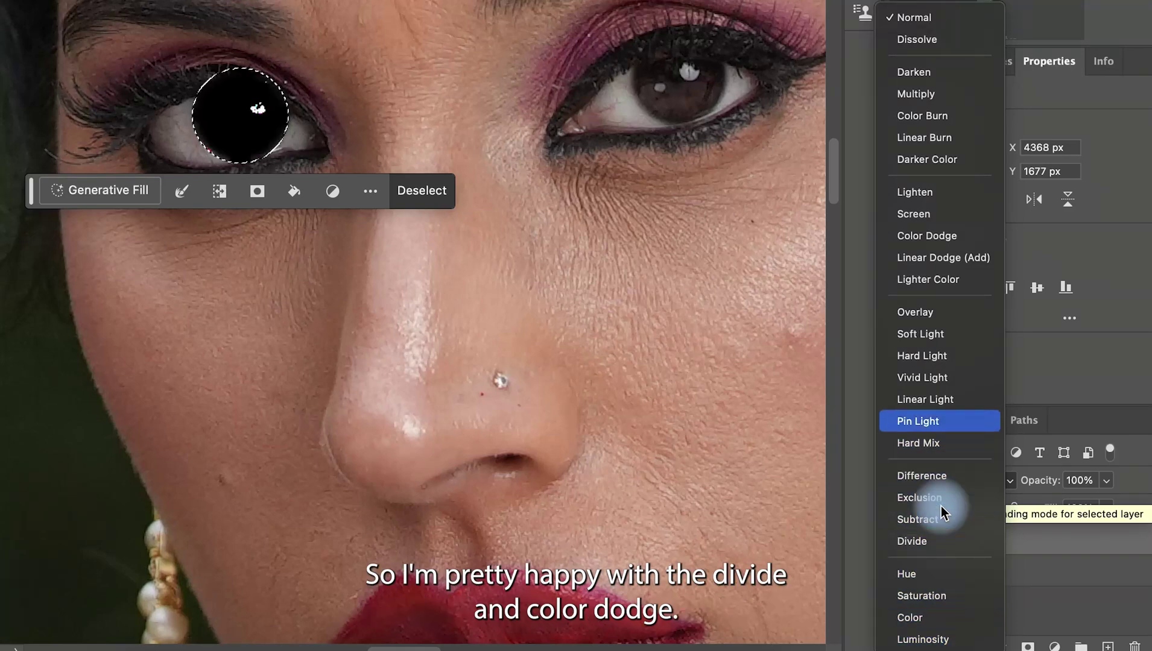
key(Up)
key(Up)
key(Up)
key(Up)
key(Up)
key(Up)
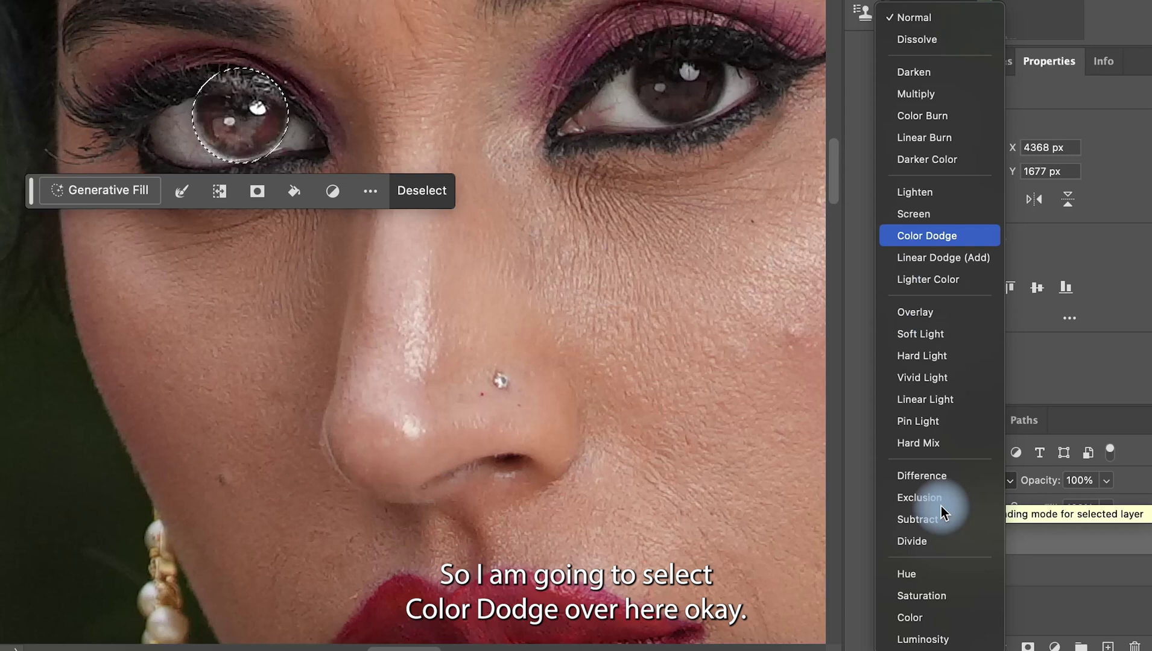
click(929, 236)
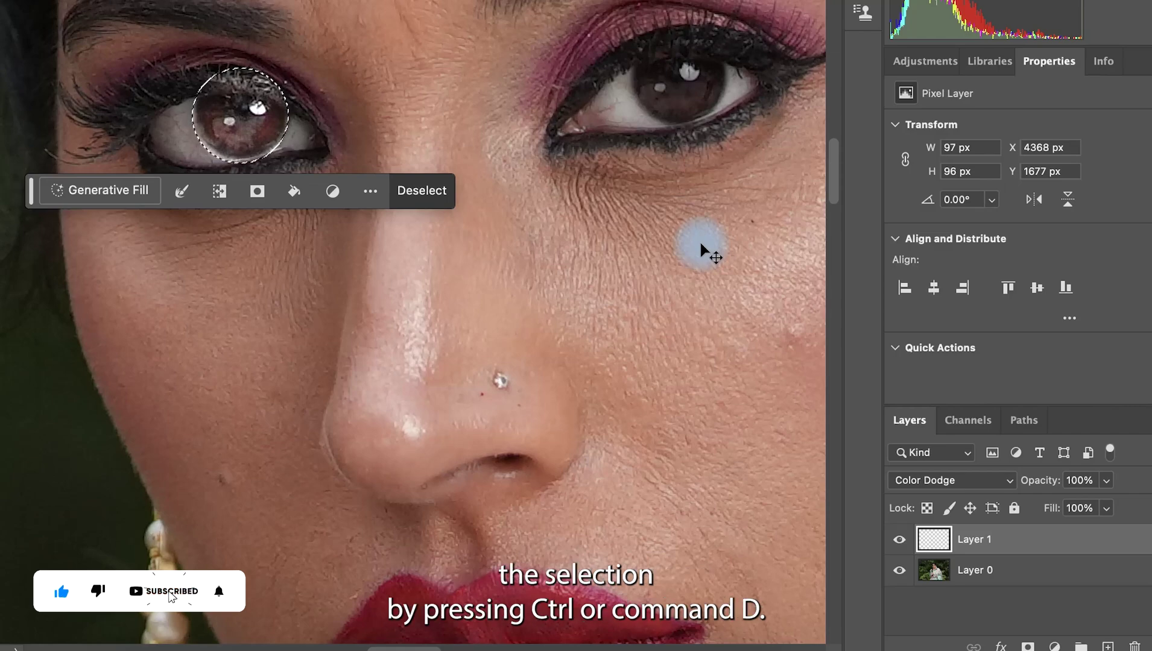
key(super+d)
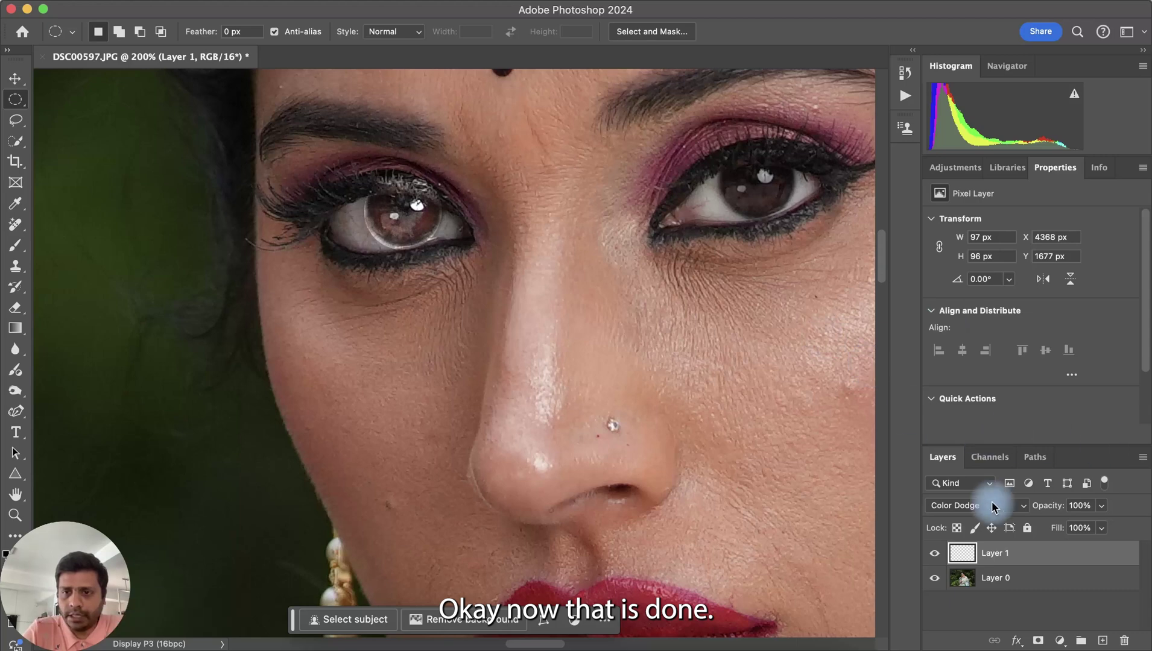
Step: Add a white layer mask to Layer 1 and ready a 40 px Soft Round brush with 21% hardness
click(1037, 641)
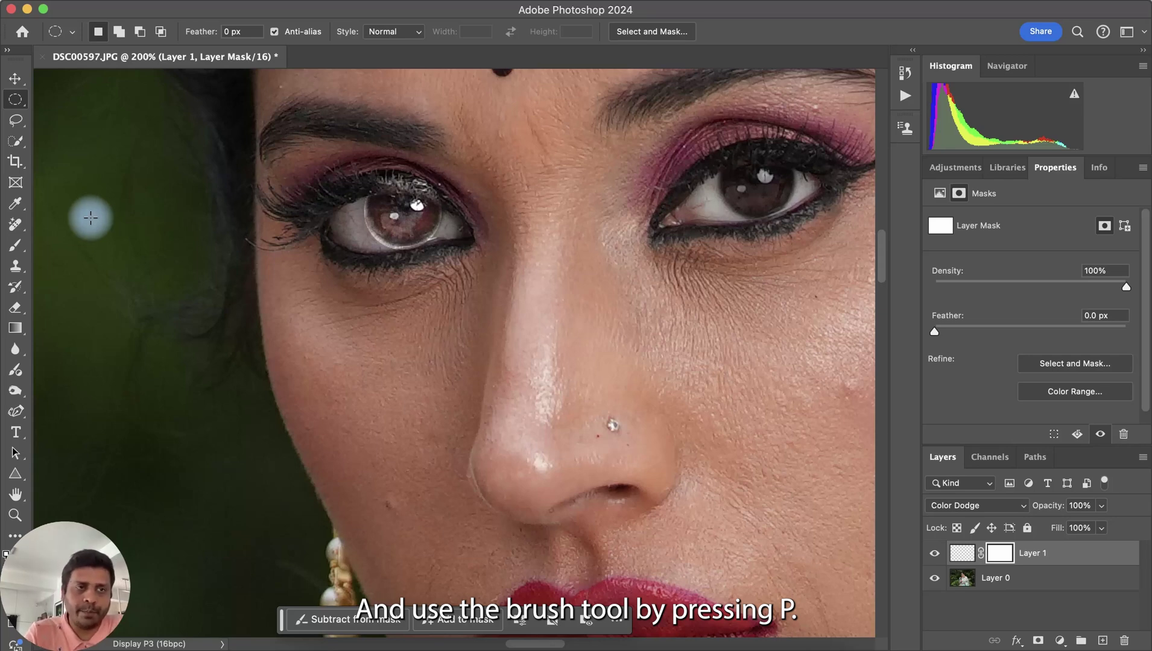
key(b)
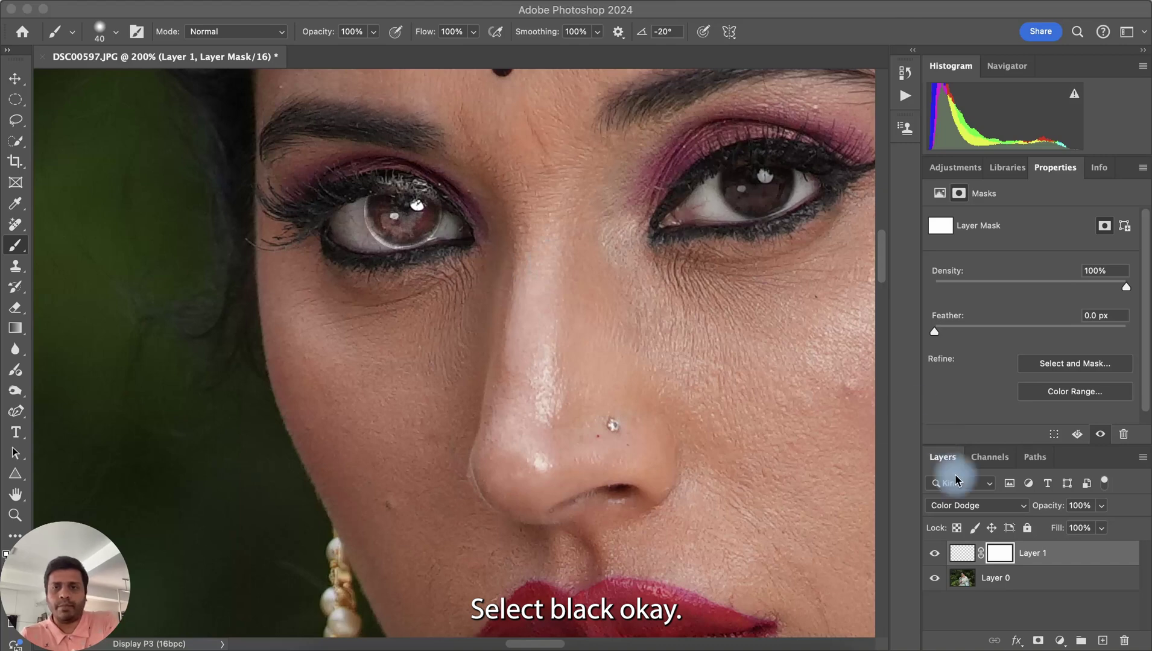
click(115, 31)
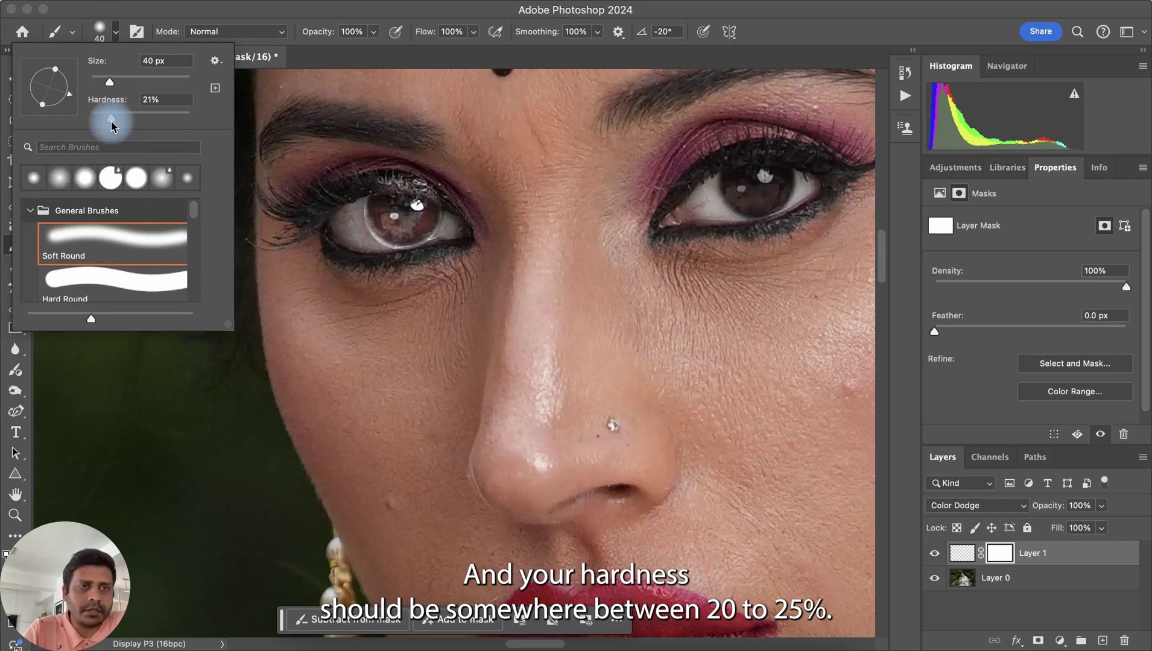
click(159, 100)
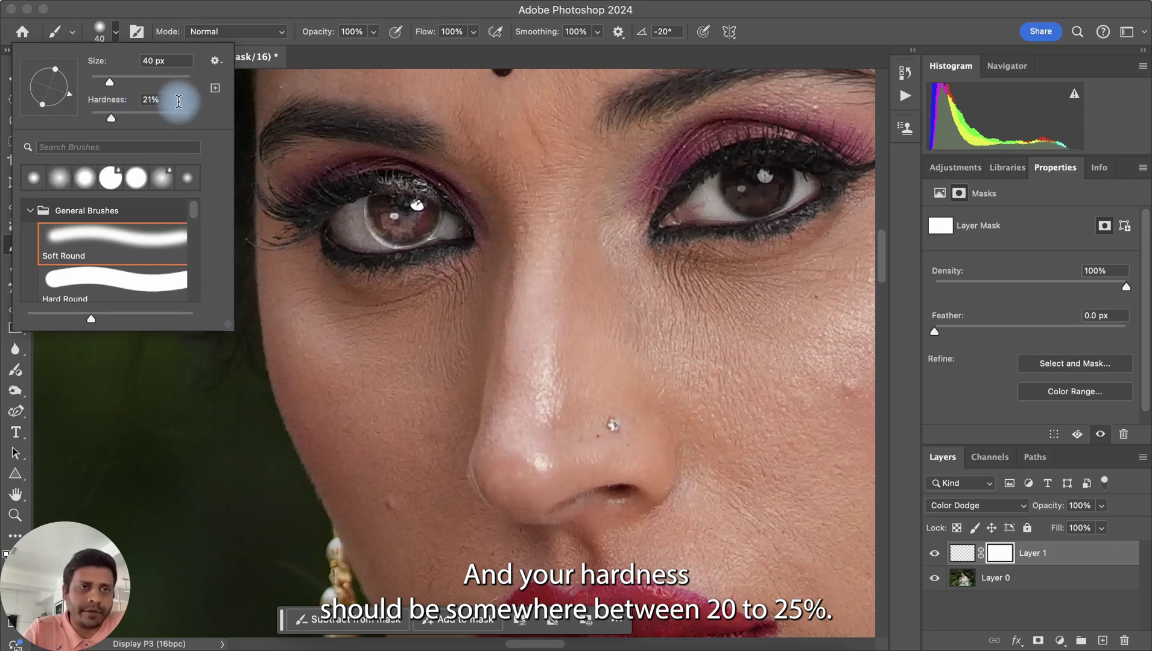
click(116, 42)
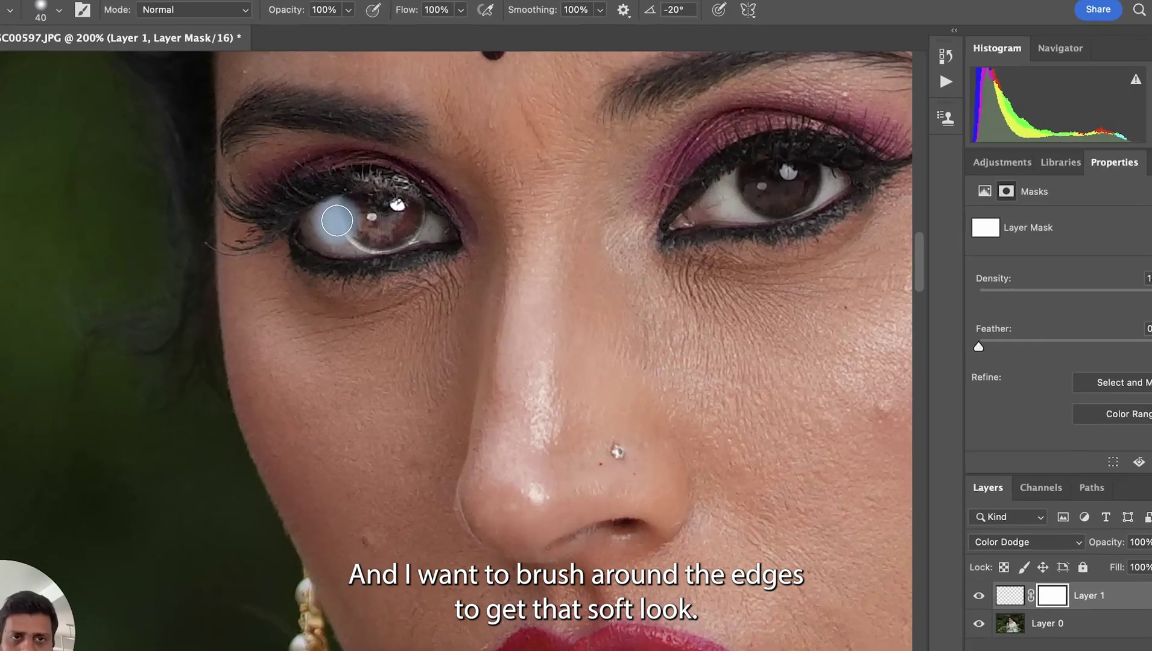
Step: Paint black on Layer 1's mask around the iris edges and over the pupil, and compare the eye with the layer hidden and shown
mouse_move(354, 216)
mouse_down()
mouse_move(380, 241)
mouse_move(369, 240)
mouse_up()
mouse_move(298, 251)
mouse_down()
mouse_move(324, 268)
mouse_move(314, 259)
mouse_move(348, 269)
mouse_move(387, 259)
mouse_move(406, 203)
mouse_move(384, 257)
mouse_move(407, 238)
mouse_move(415, 186)
mouse_move(316, 164)
mouse_move(348, 164)
mouse_move(281, 169)
mouse_move(340, 168)
mouse_move(238, 192)
mouse_move(368, 168)
mouse_move(287, 164)
mouse_move(262, 227)
mouse_move(299, 251)
mouse_move(368, 231)
mouse_move(344, 208)
mouse_up()
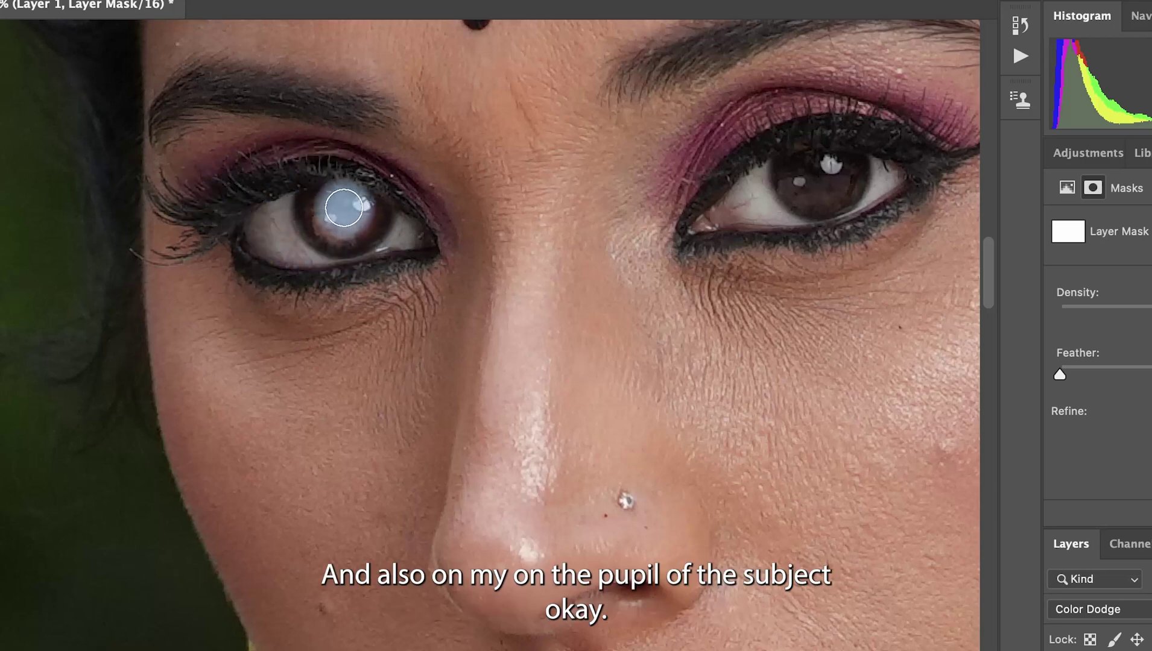
drag(344, 209, 342, 206)
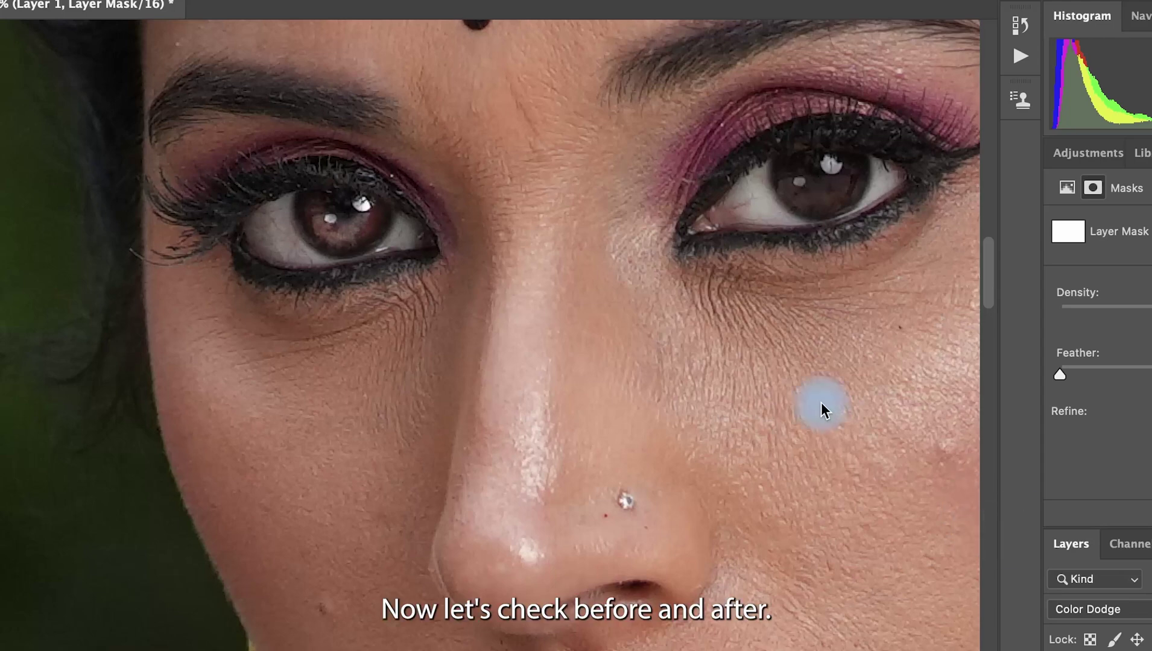
click(936, 555)
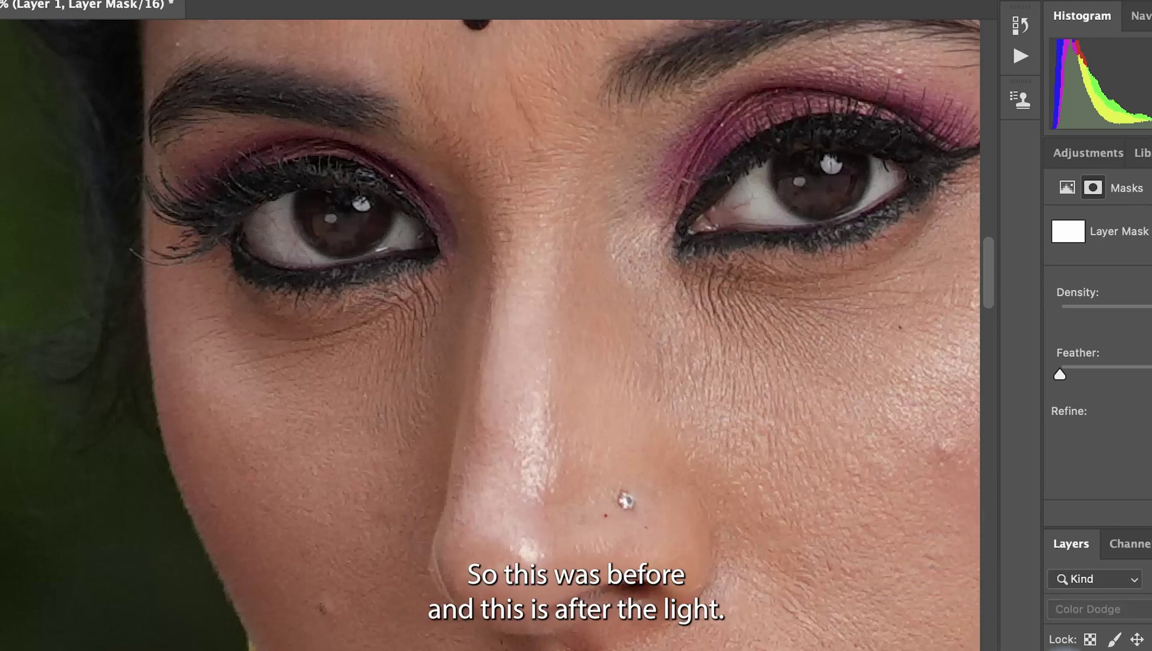
click(935, 556)
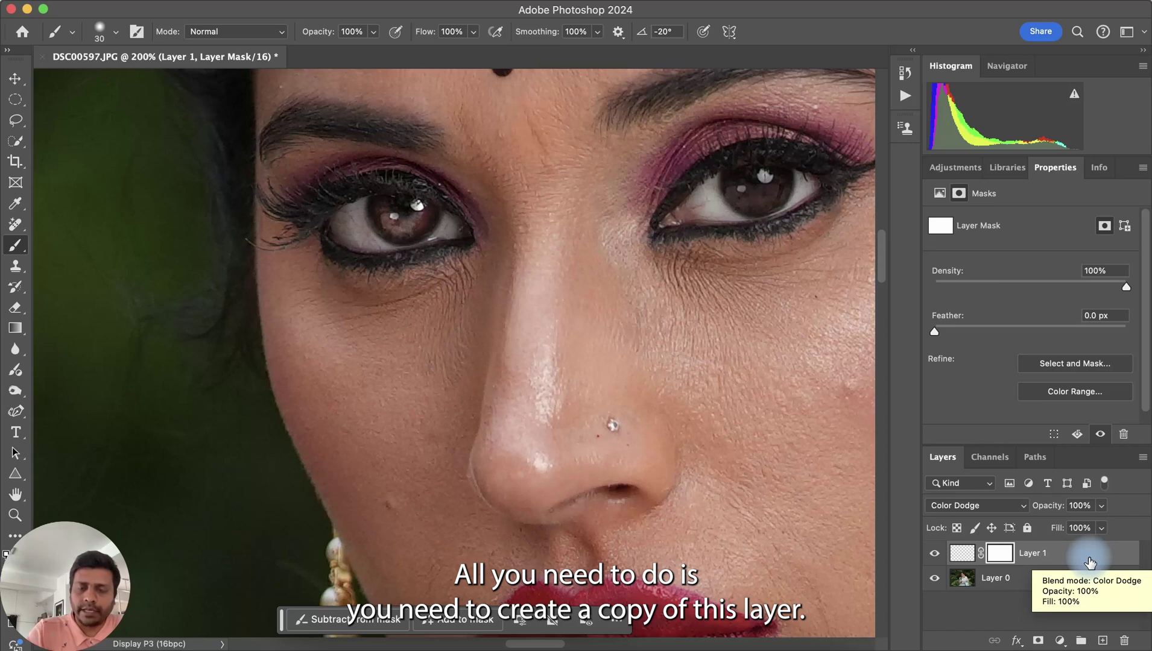
Step: Rename Layer 1 as eye1
double_click(1030, 553)
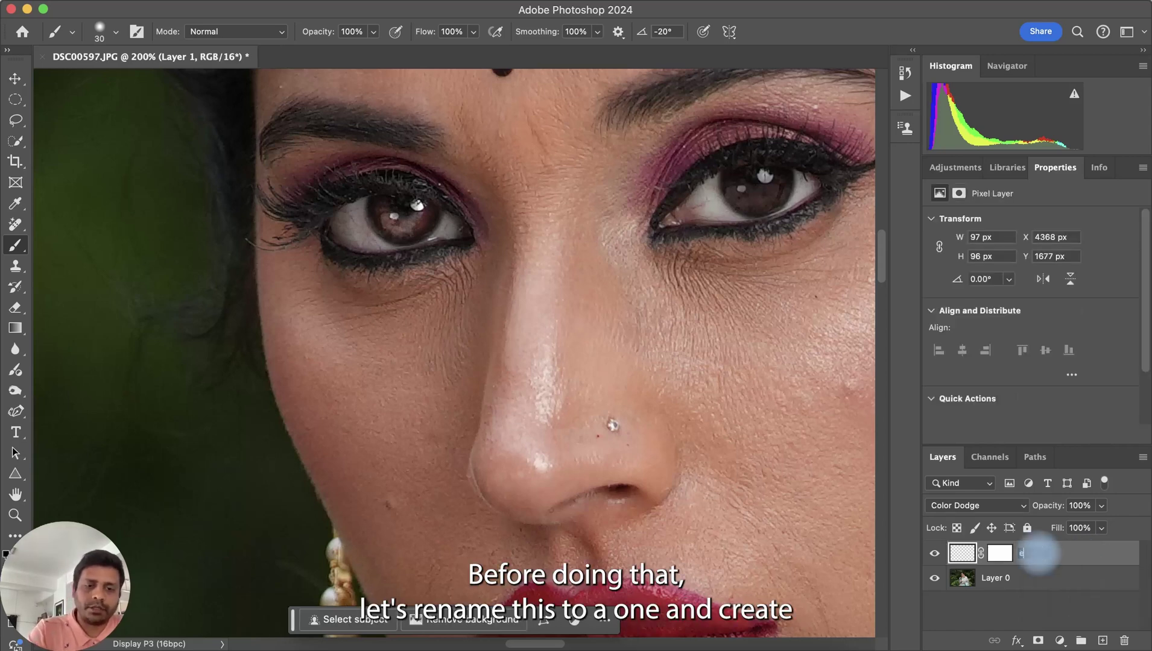
text(eye1)
key(Return)
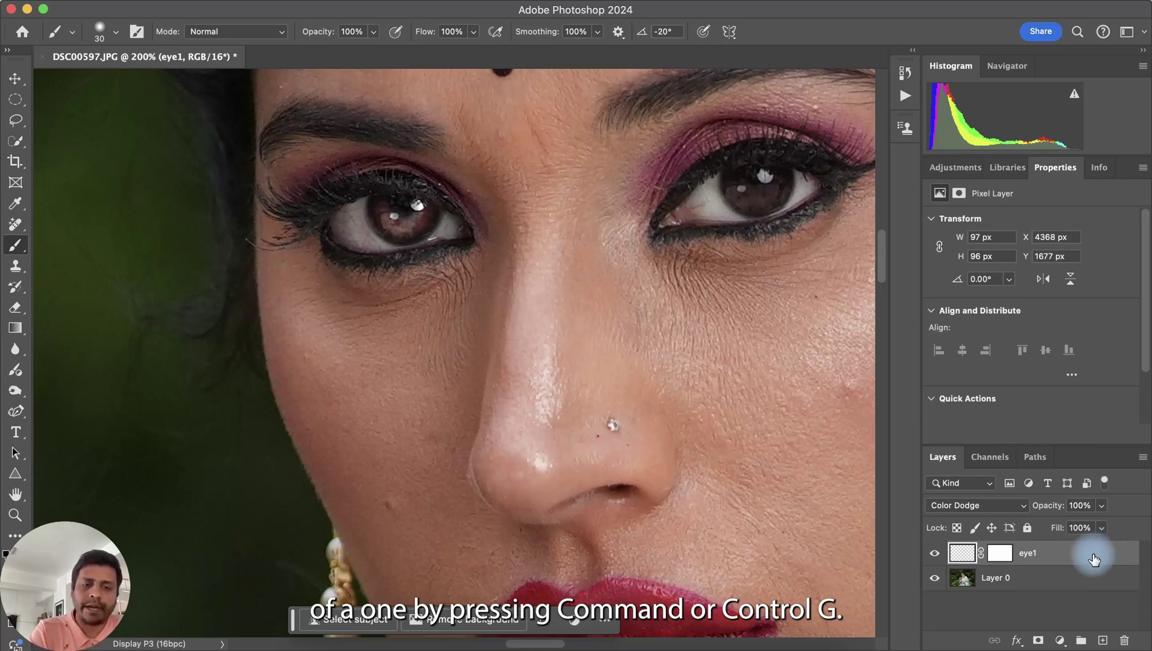
Step: Duplicate the eye1 layer and rename the copy as eye2
key(super+j)
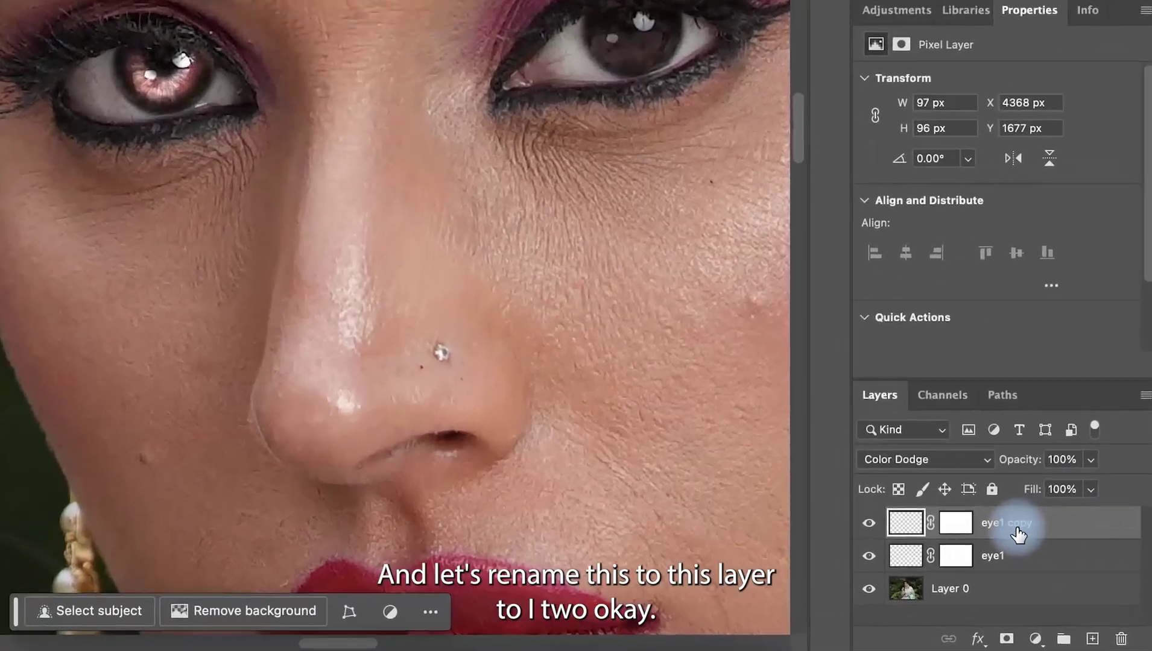
double_click(1046, 556)
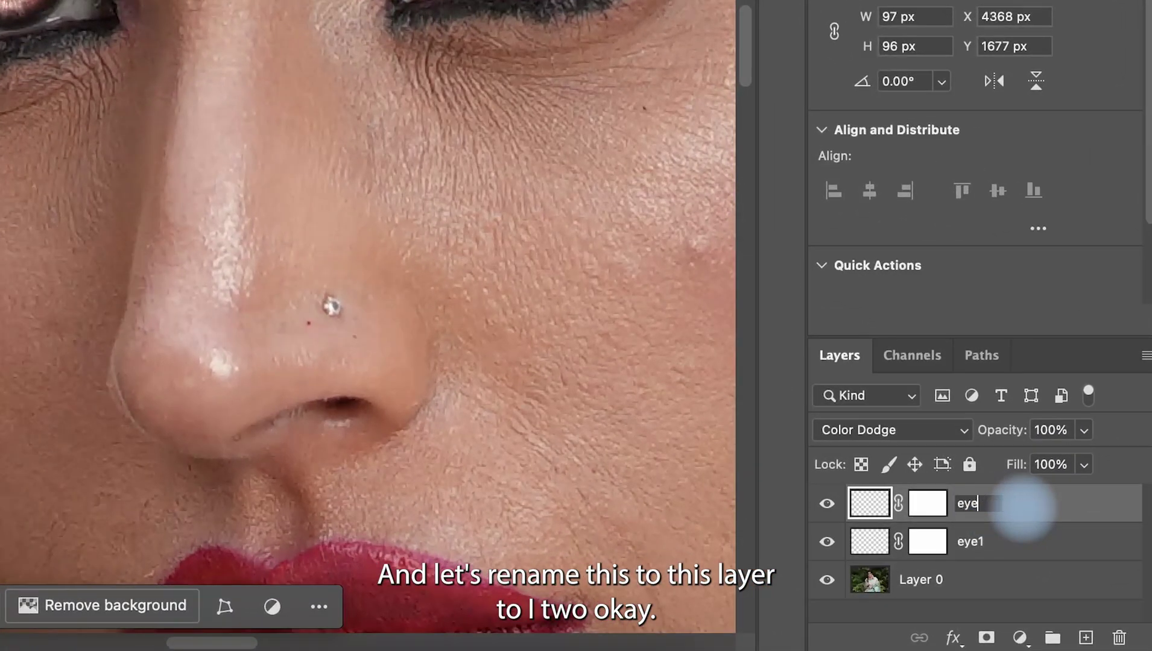
text(eye2)
key(Return)
Step: Delete the eye2 layer's mask without applying it and add a new white layer mask
click(927, 505)
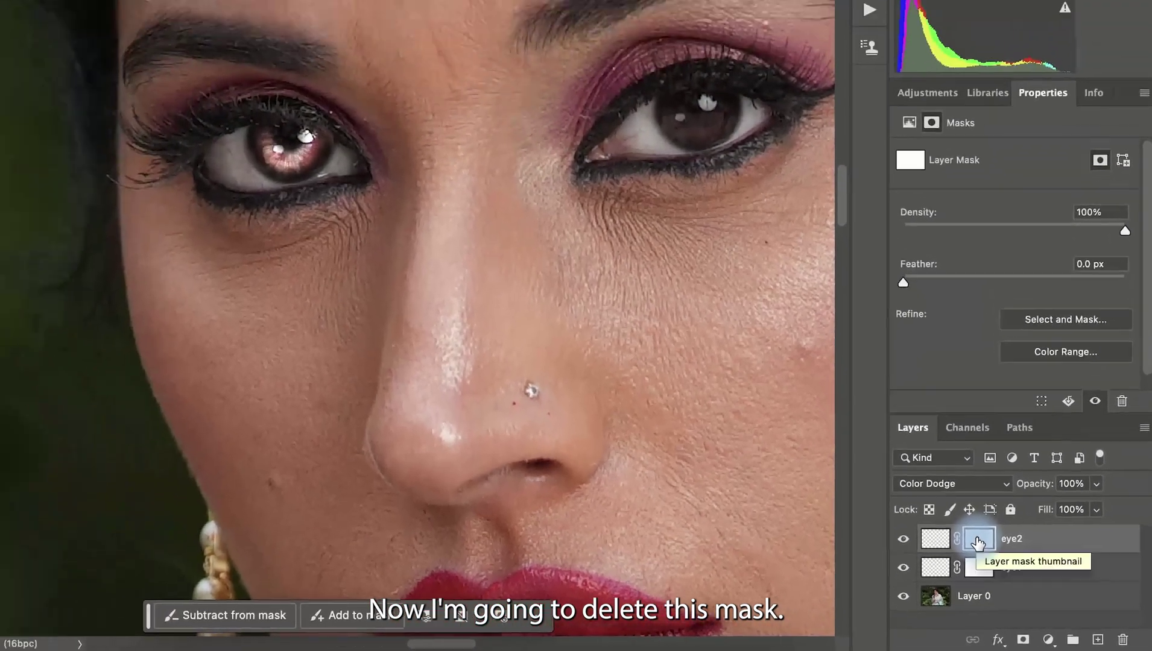
key(BackSpace)
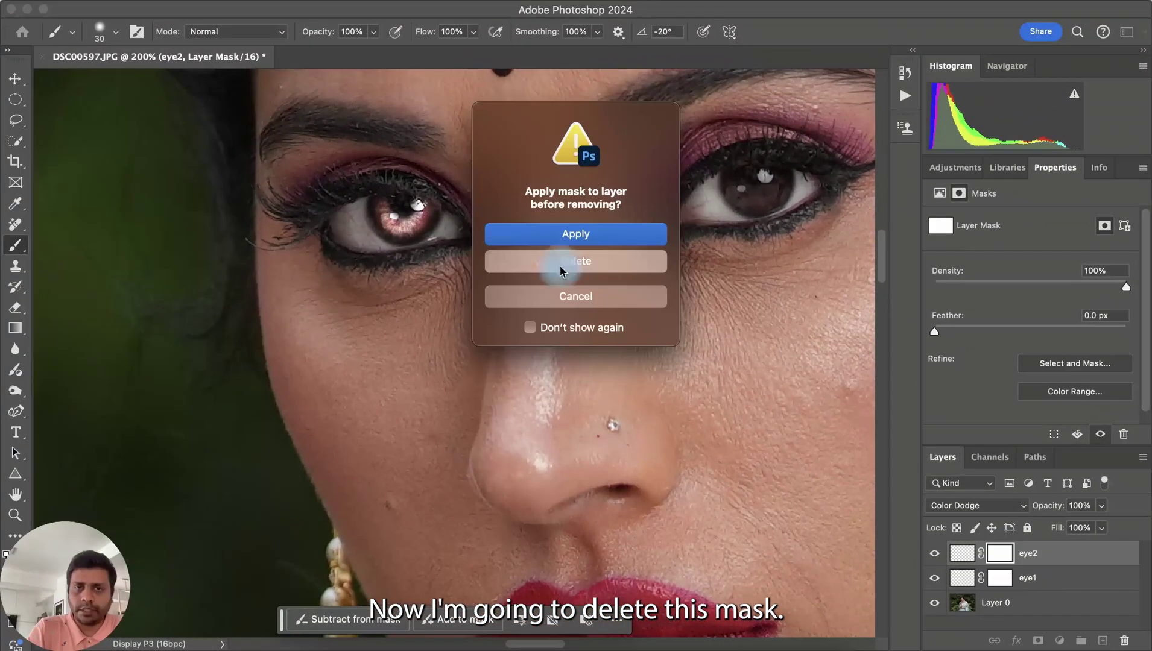
click(560, 265)
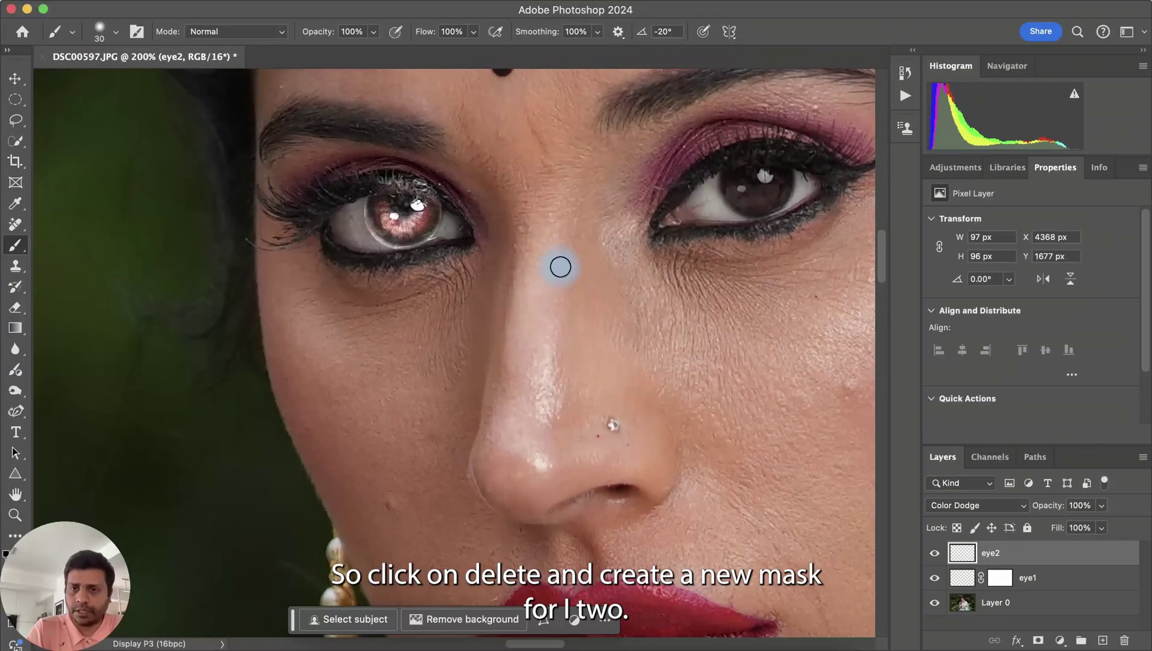
click(1039, 642)
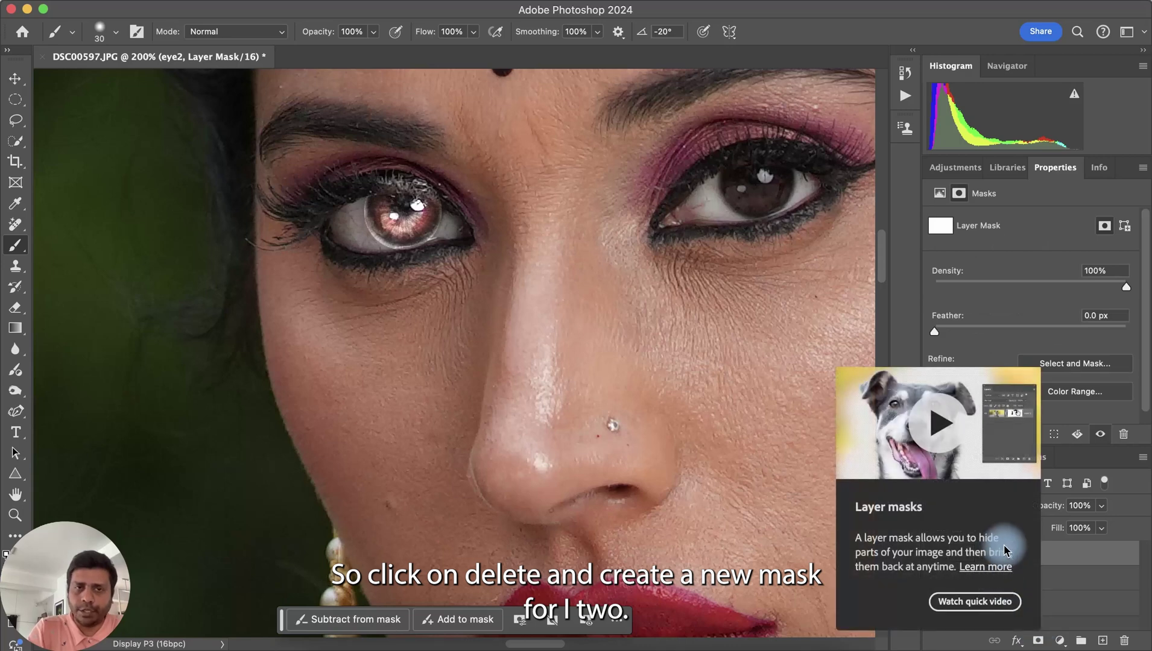
Step: Move the eye2 iris texture onto the iris of the right-hand eye
drag(414, 216, 402, 217)
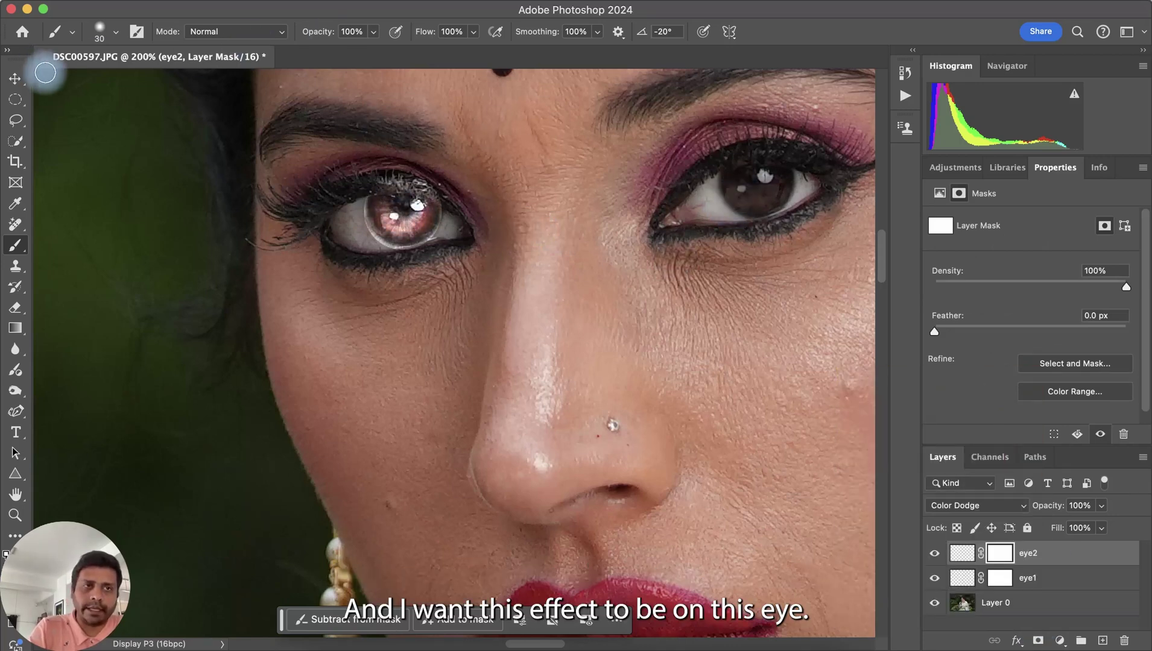
click(15, 78)
click(426, 220)
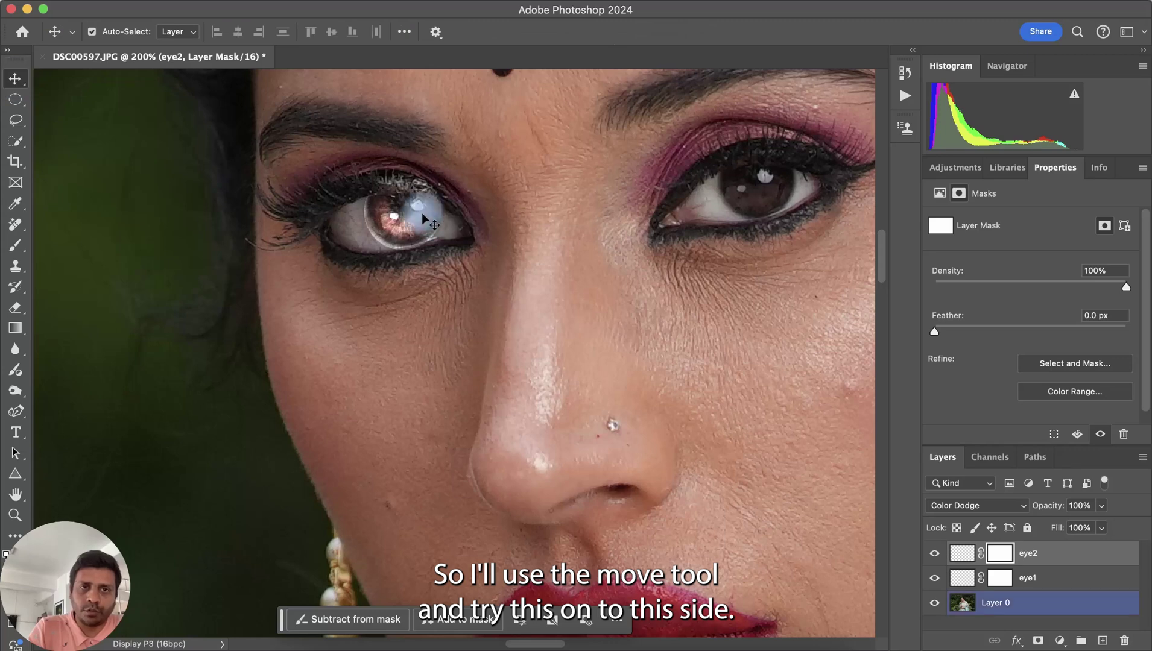
drag(425, 221, 827, 355)
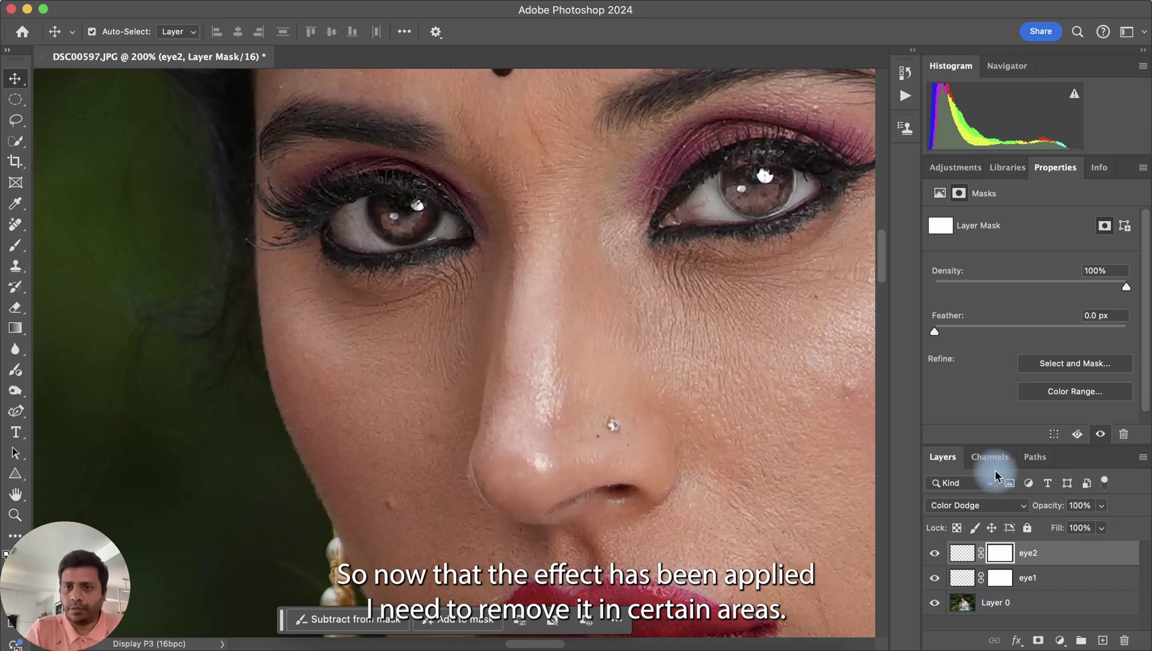
Step: Brush away the eye2 effect on its mask around the right-hand iris edges and pupil, and compare with the layer hidden and shown
click(22, 249)
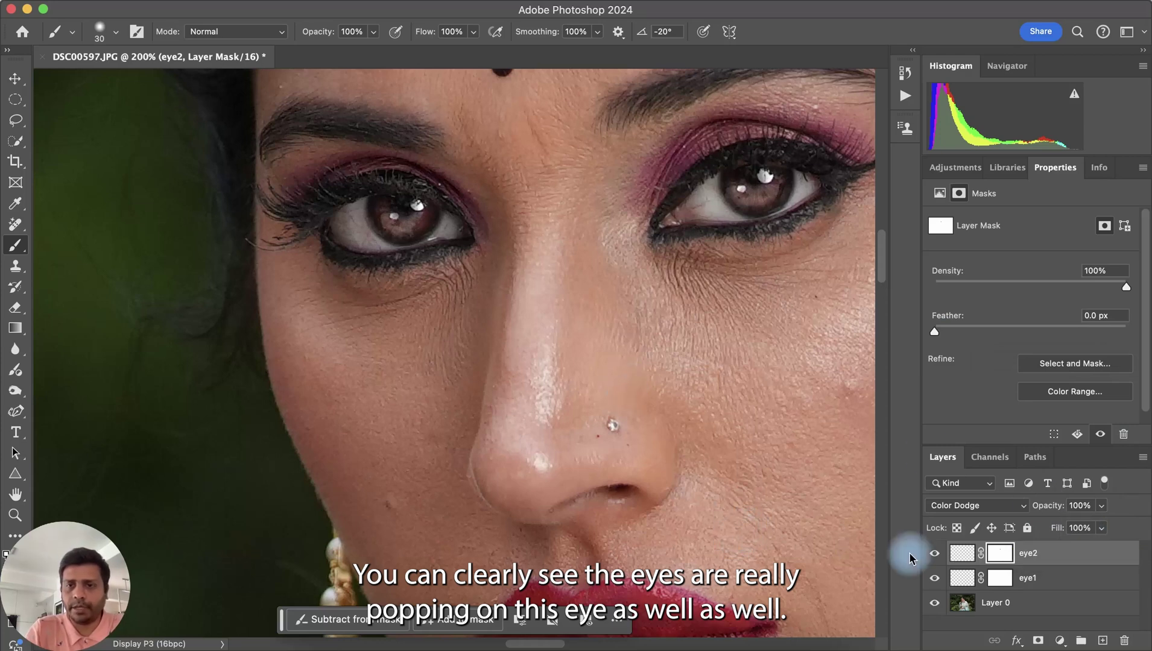
click(935, 555)
click(937, 556)
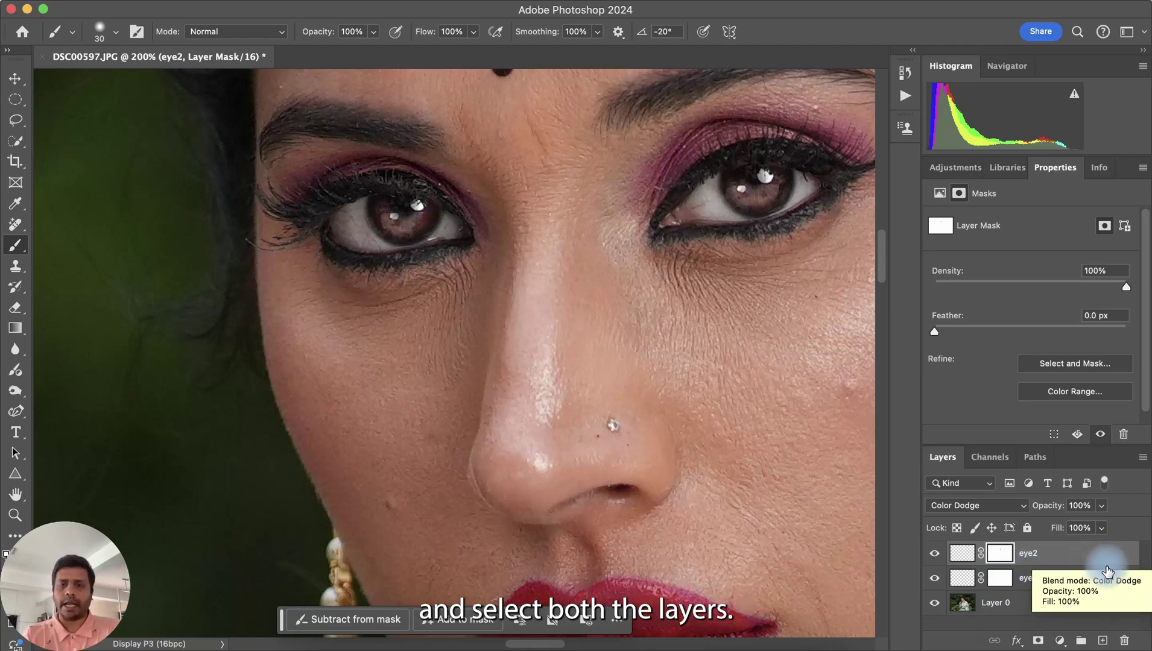
Step: Group the eye1 and eye2 layers and reduce the group's opacity to 49%
shift+click(1062, 579)
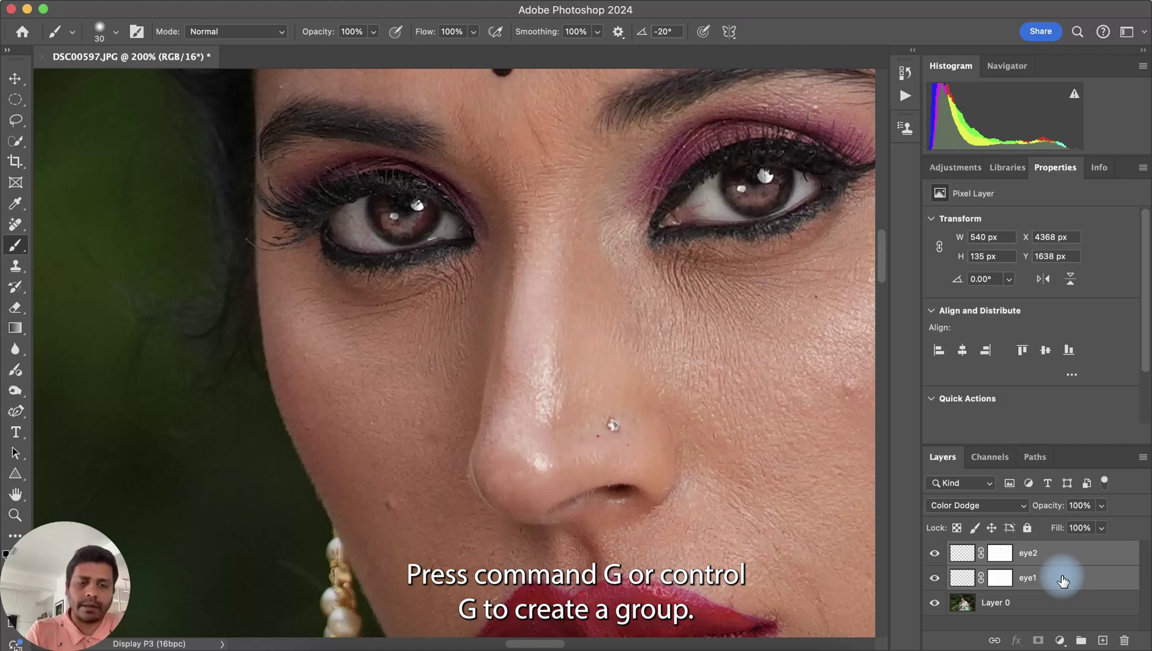
key(super+g)
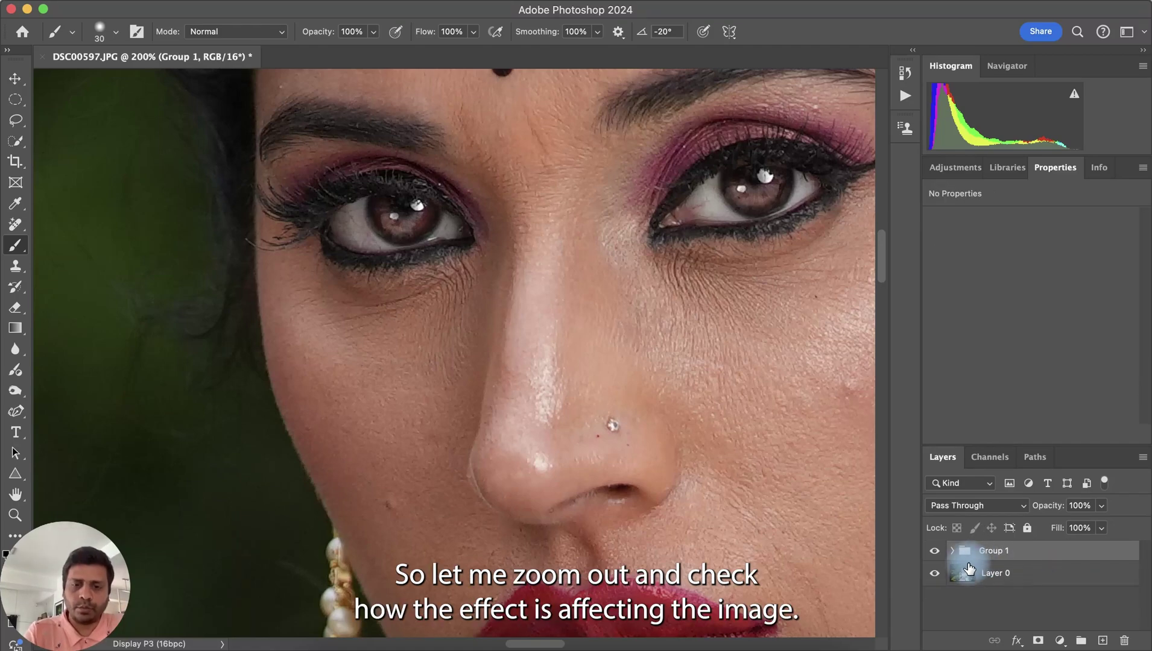
key(super+minus)
key(super+minus)
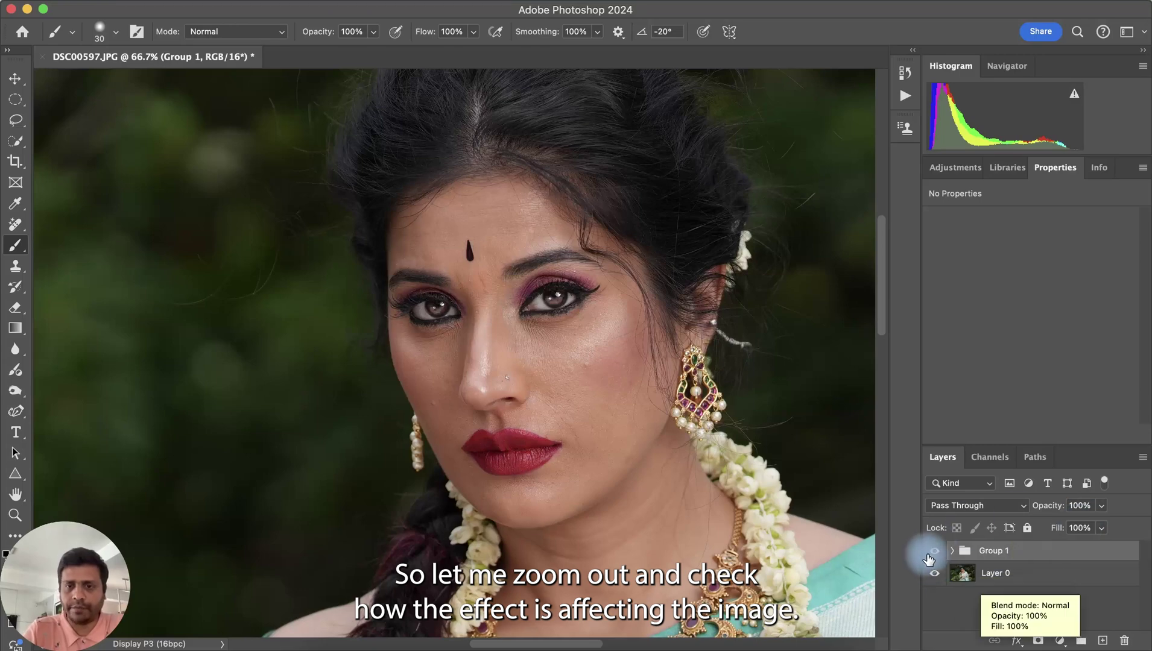
key(super+minus)
key(super+minus)
key(super+minus)
key(super+minus)
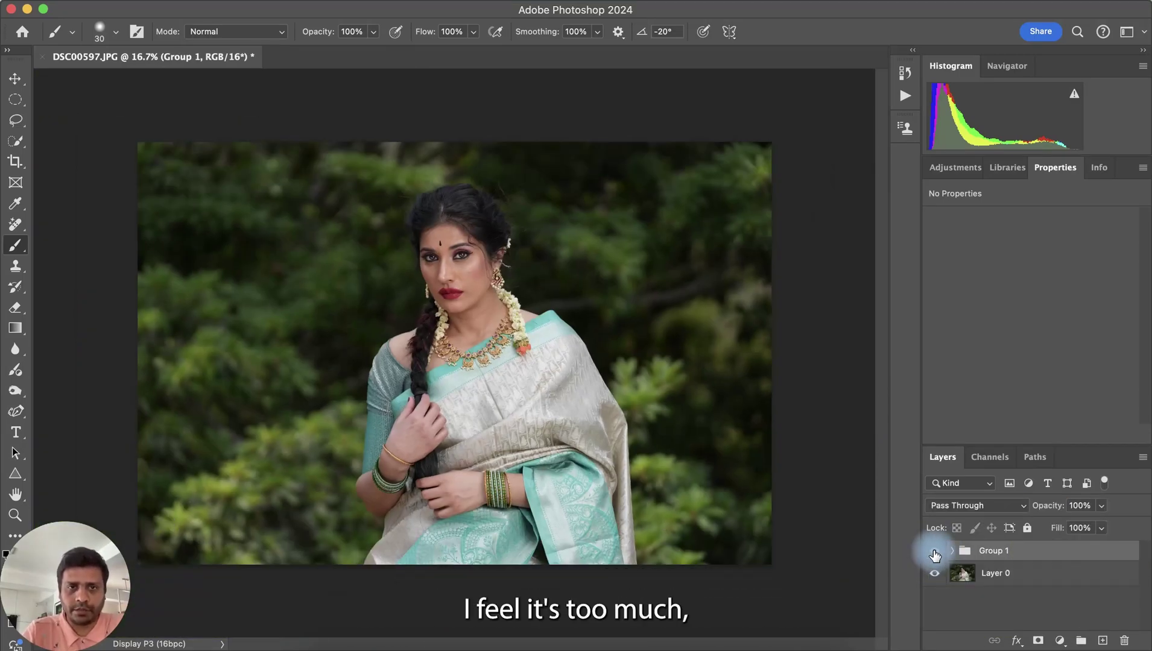
drag(1101, 506, 1076, 534)
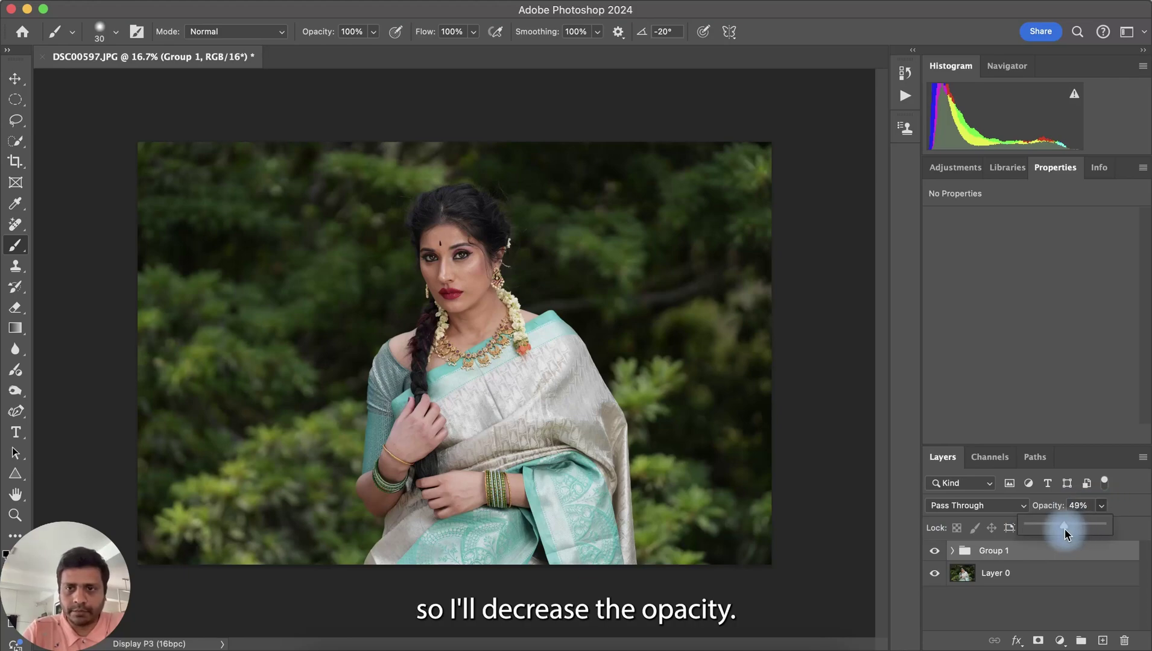
Step: Compare the face with Group 1 hidden and shown, and set the group's opacity to 50%
key(super+plus)
key(super+plus)
key(super+plus)
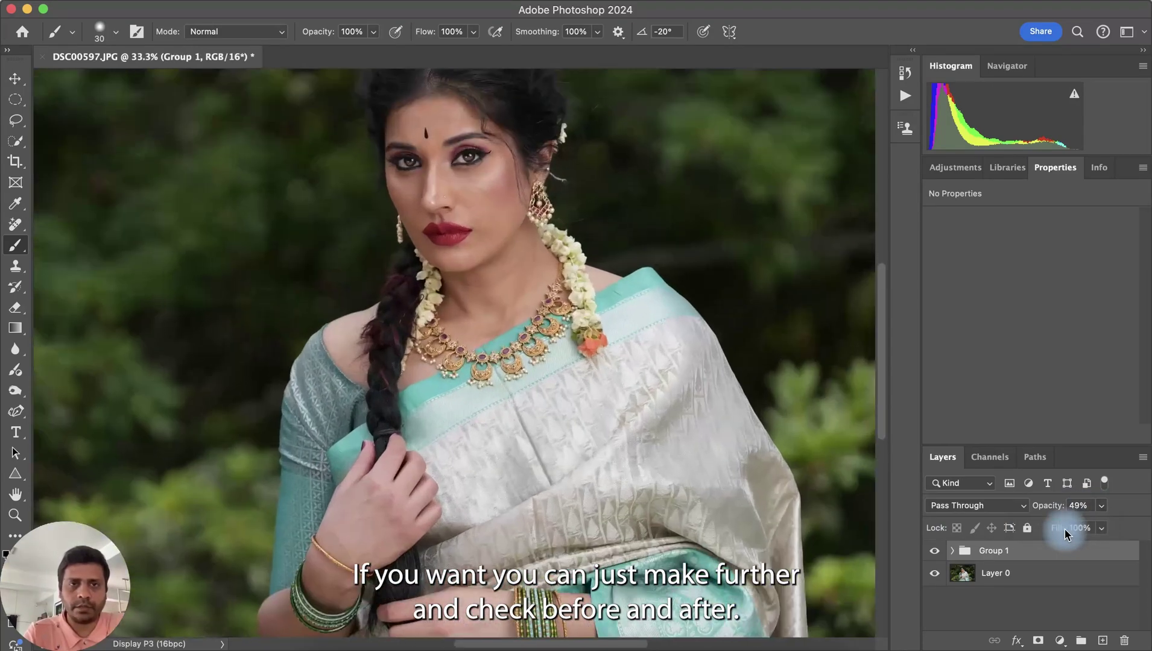
key(super+plus)
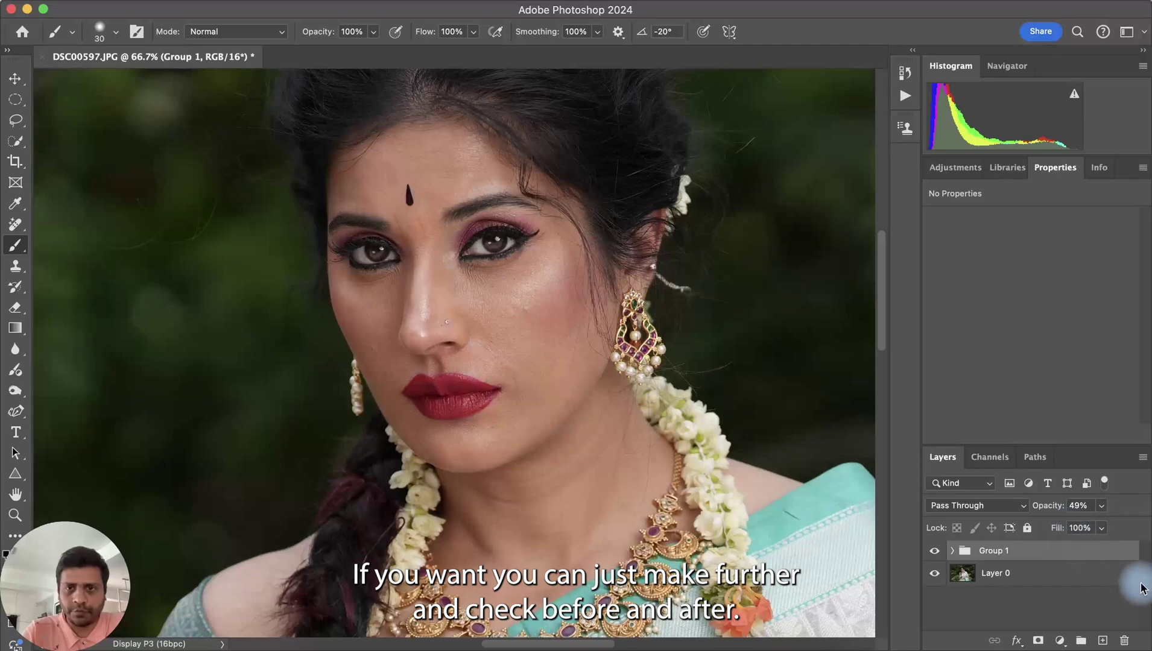
click(934, 551)
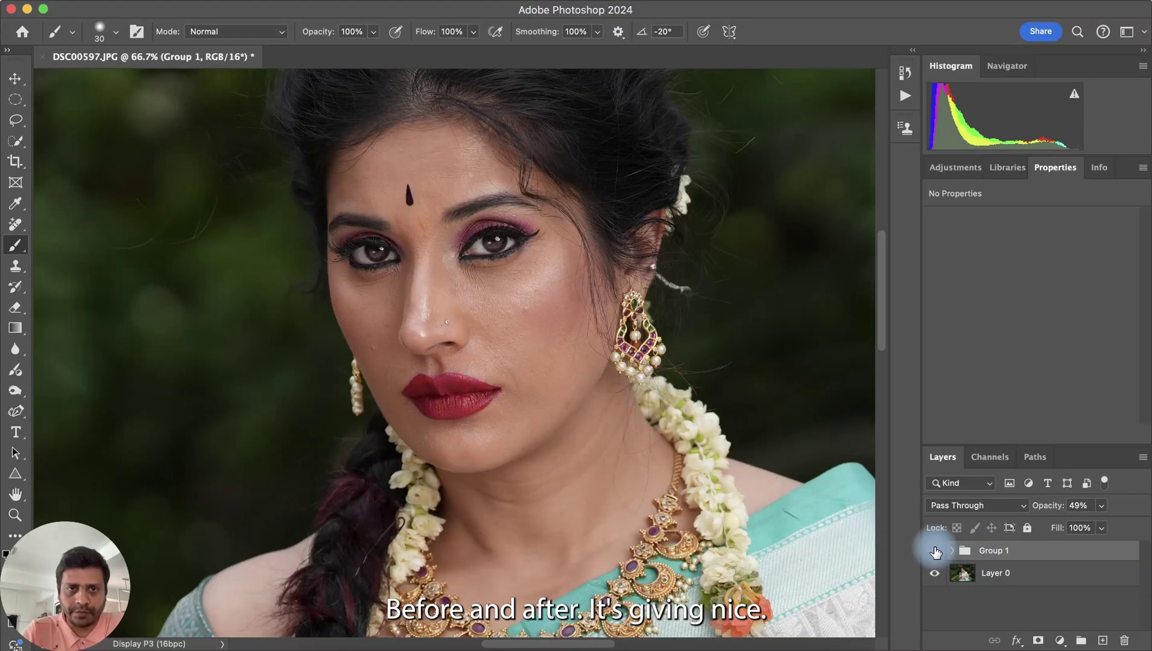
click(935, 551)
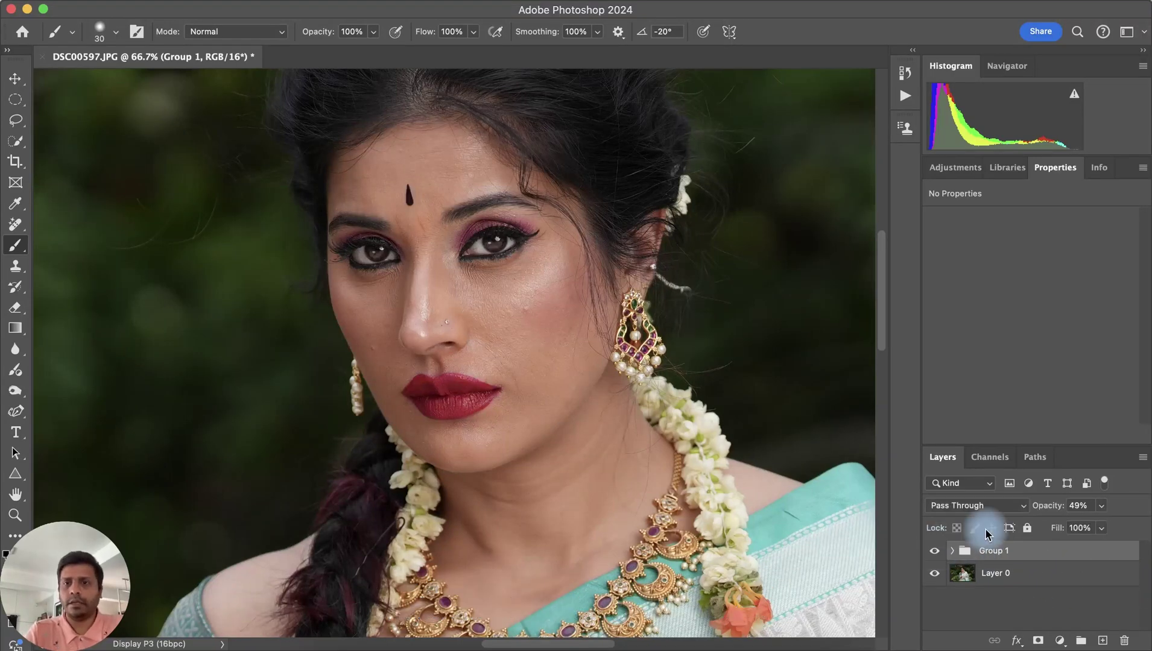
click(1101, 508)
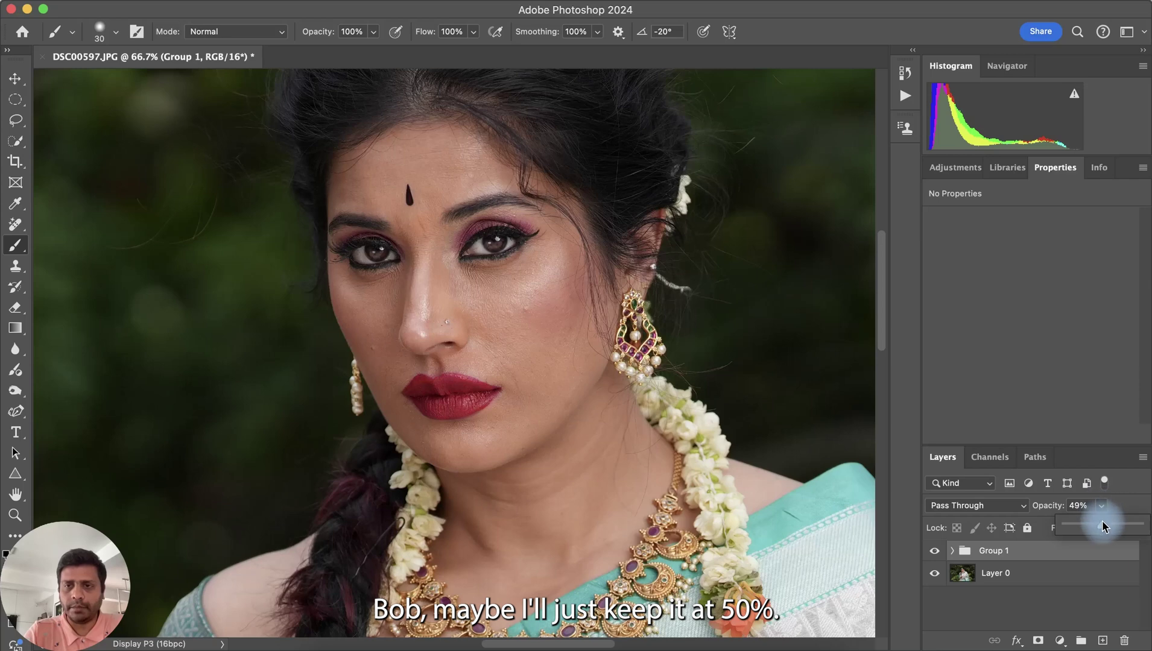
click(1070, 506)
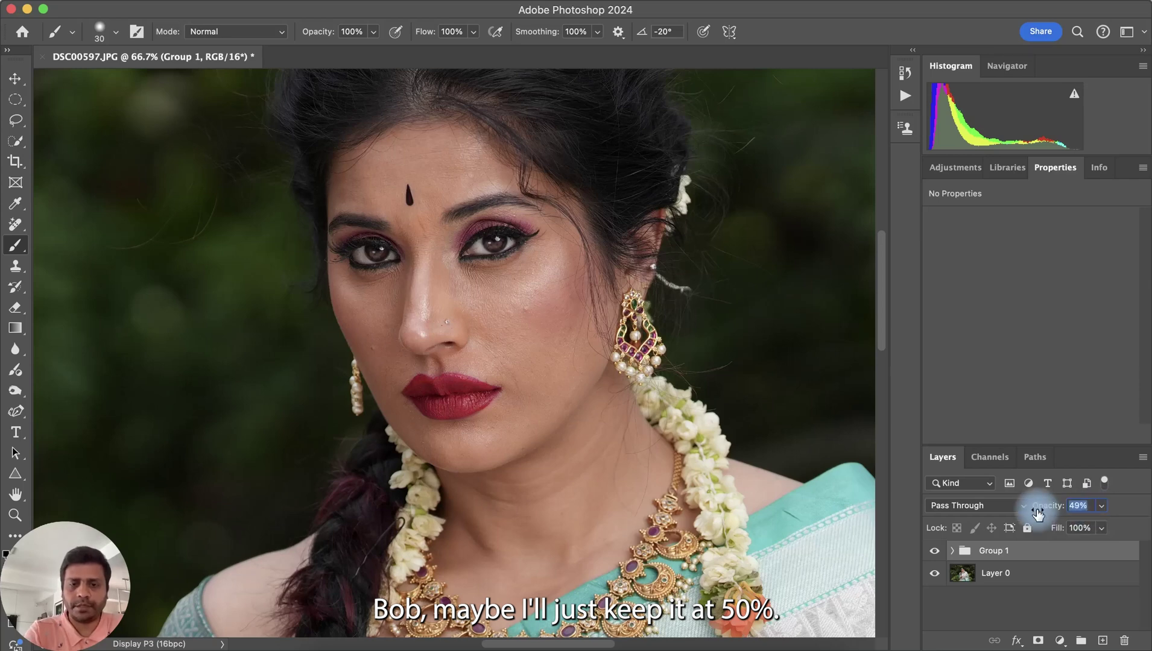
drag(1037, 514, 1038, 514)
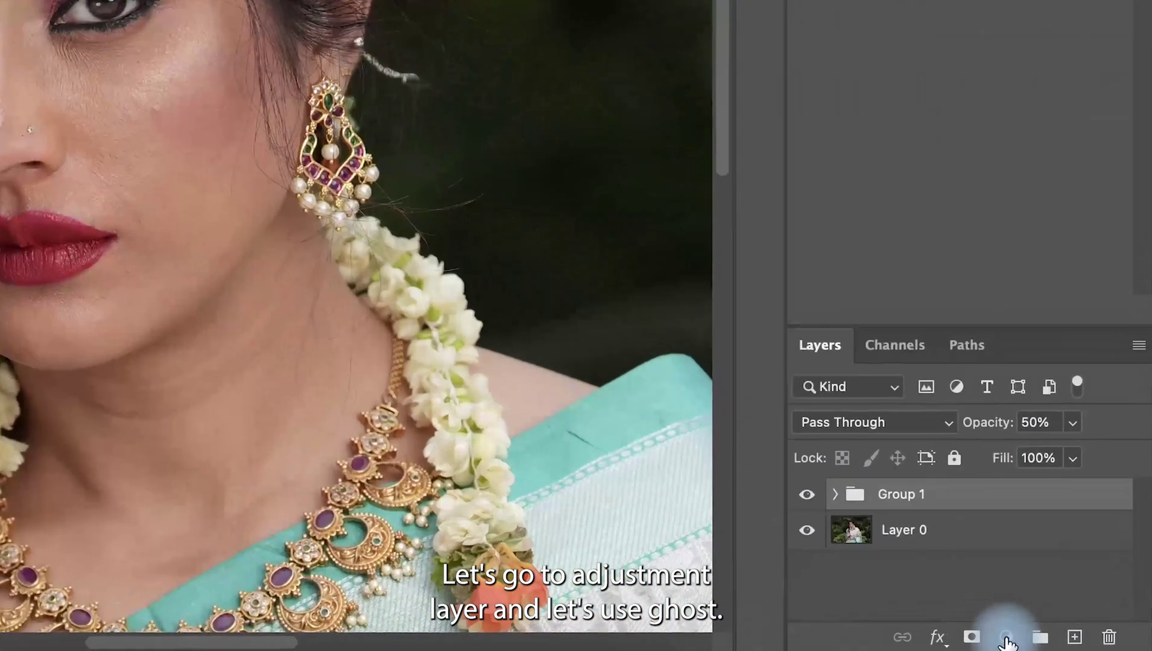
Step: Add a Curves adjustment layer above Group 1 and clip it to the group
click(1006, 639)
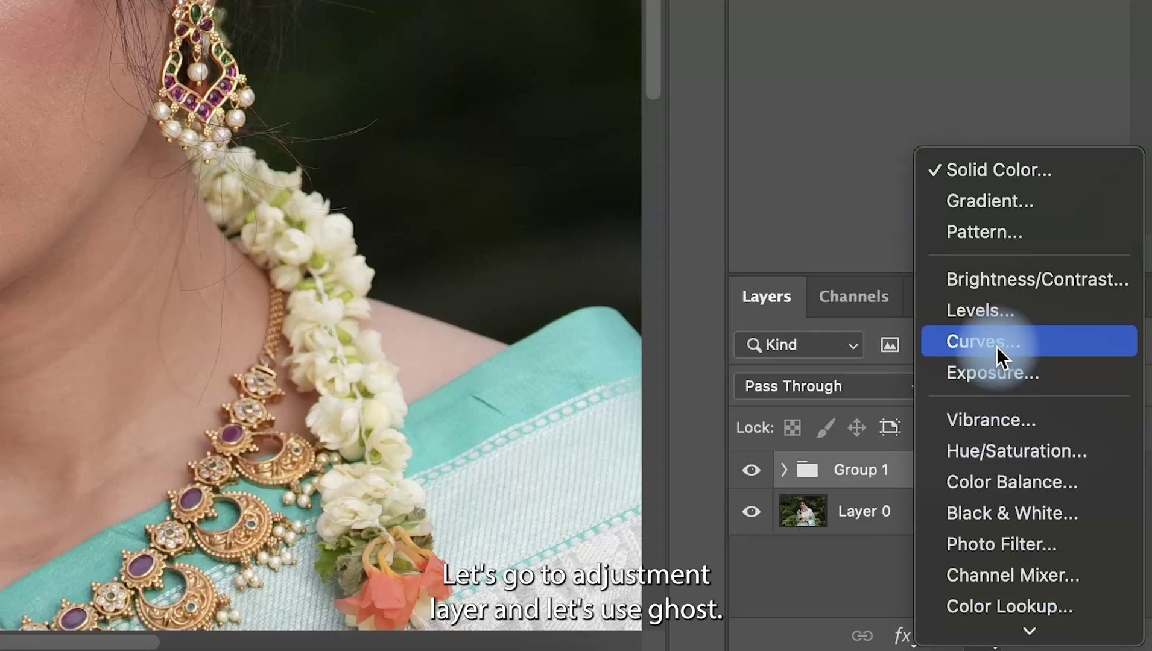
click(996, 344)
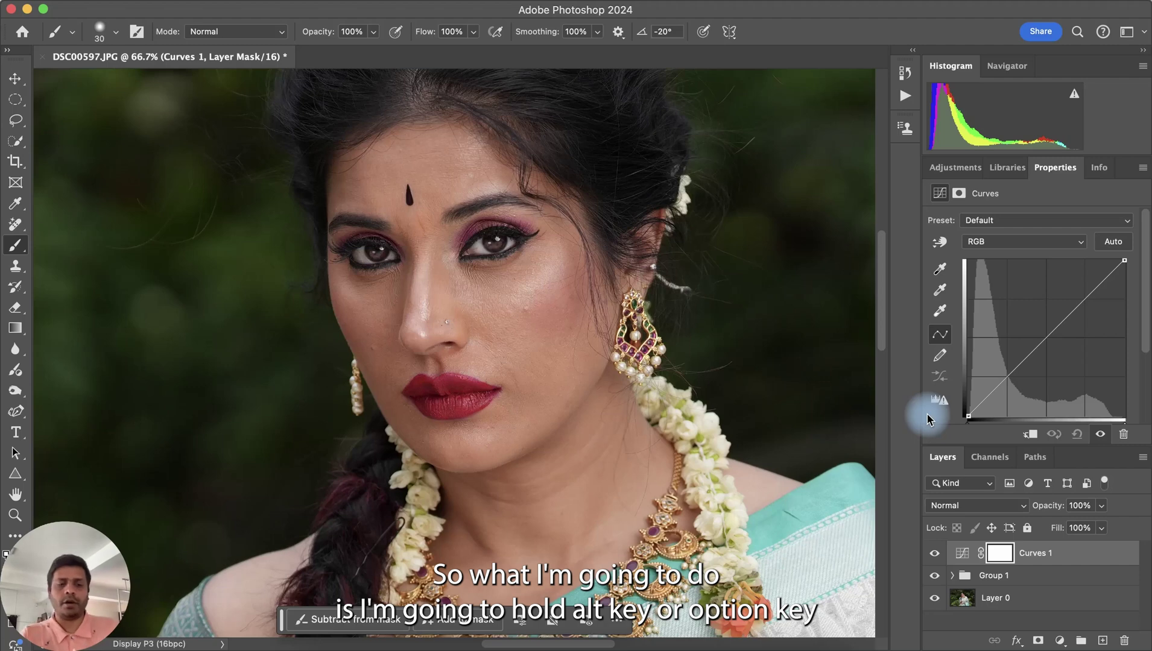
alt+click(1025, 566)
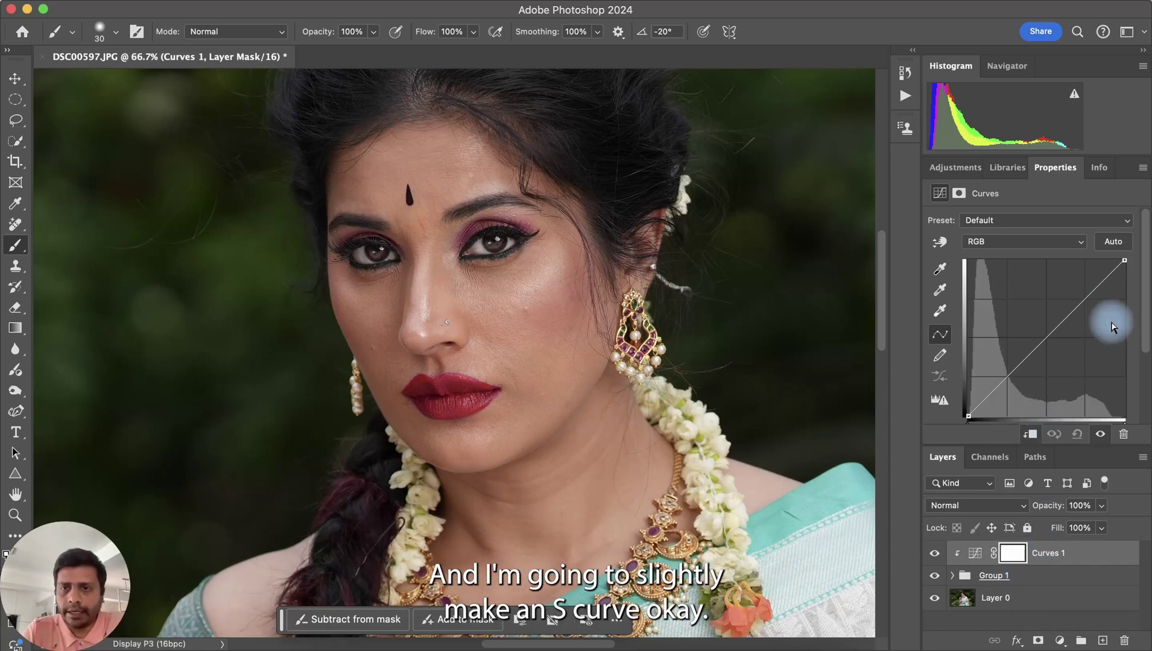
Step: Shape the RGB curve into a slight S with an anchored highlight point and lowered shadows, and check the effect by toggling the Curves layer
click(1085, 302)
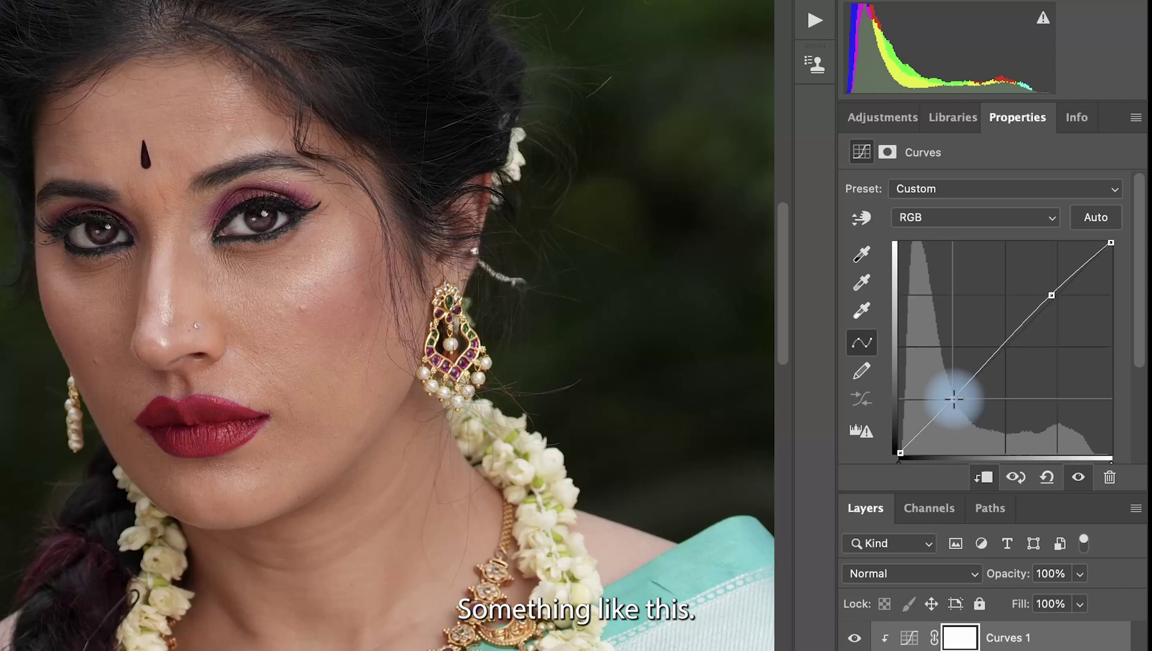
drag(954, 402, 964, 411)
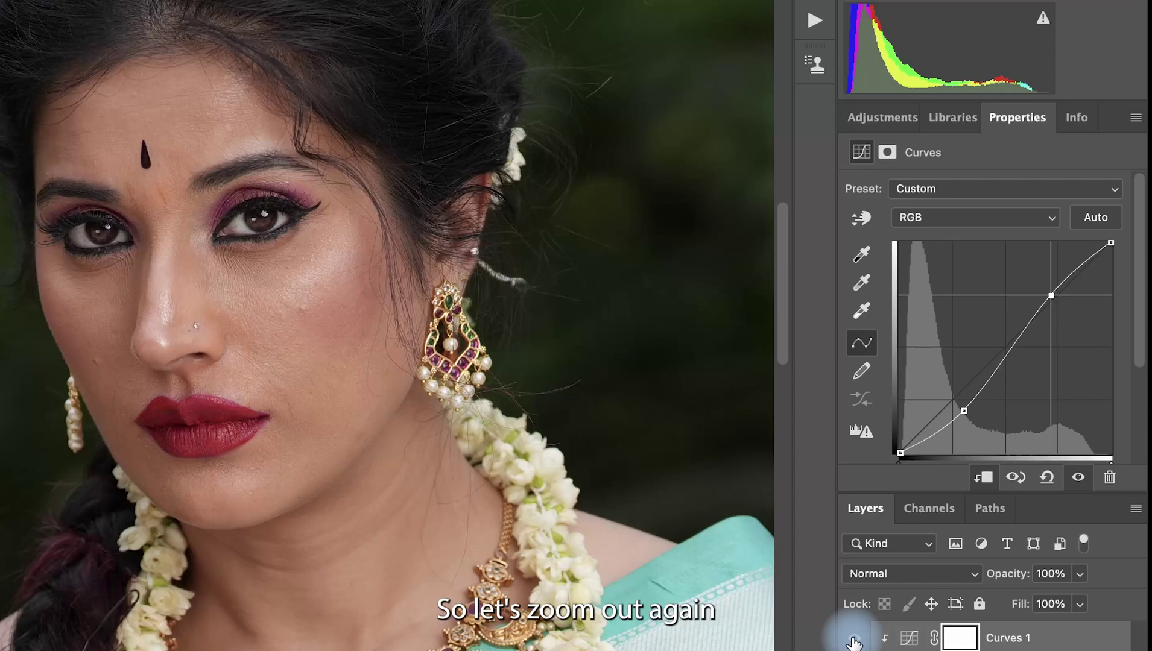
key(super+minus)
key(super+minus)
key(super+minus)
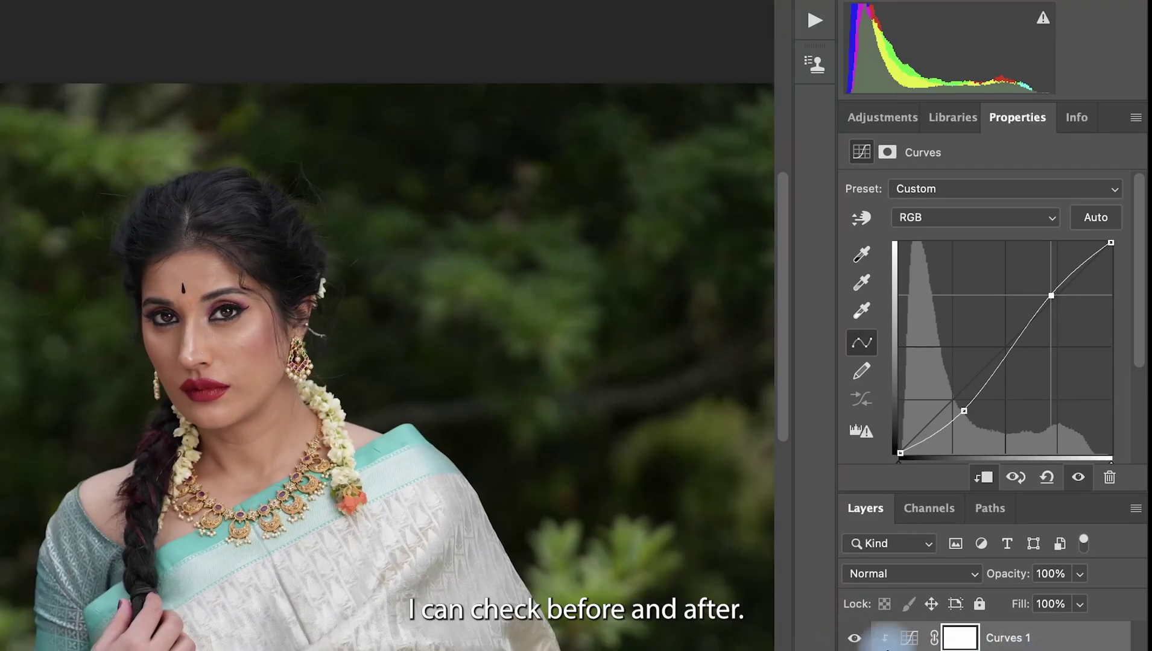
click(853, 639)
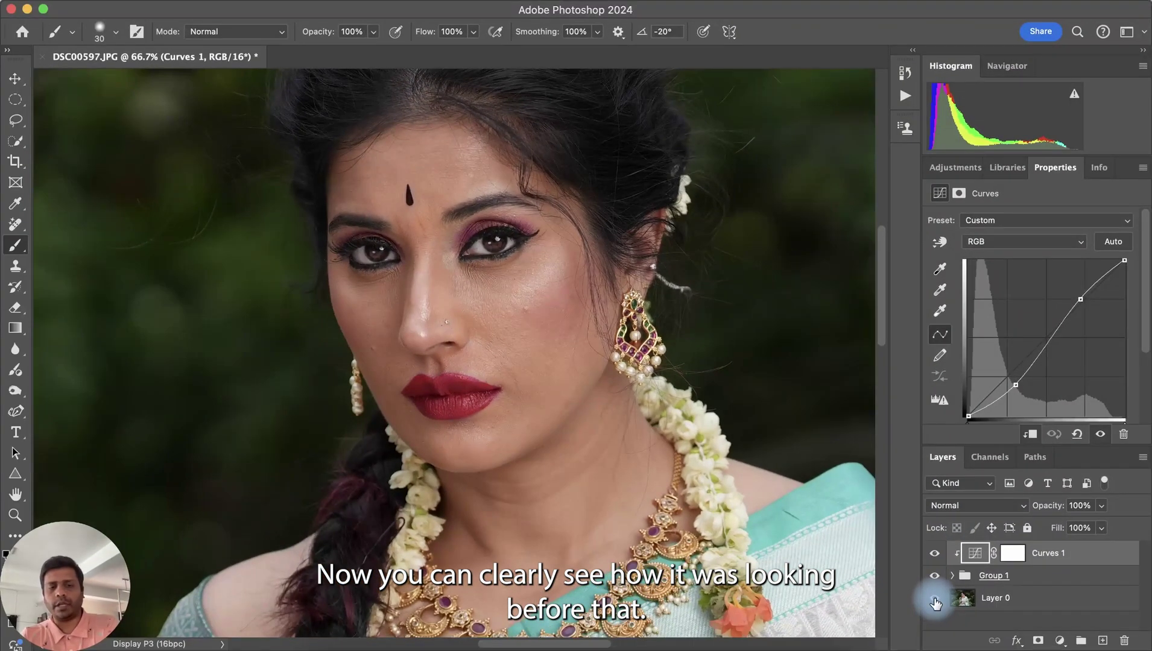
Step: Compare the original Layer 0 on its own with the full eye enhancement
alt+click(935, 603)
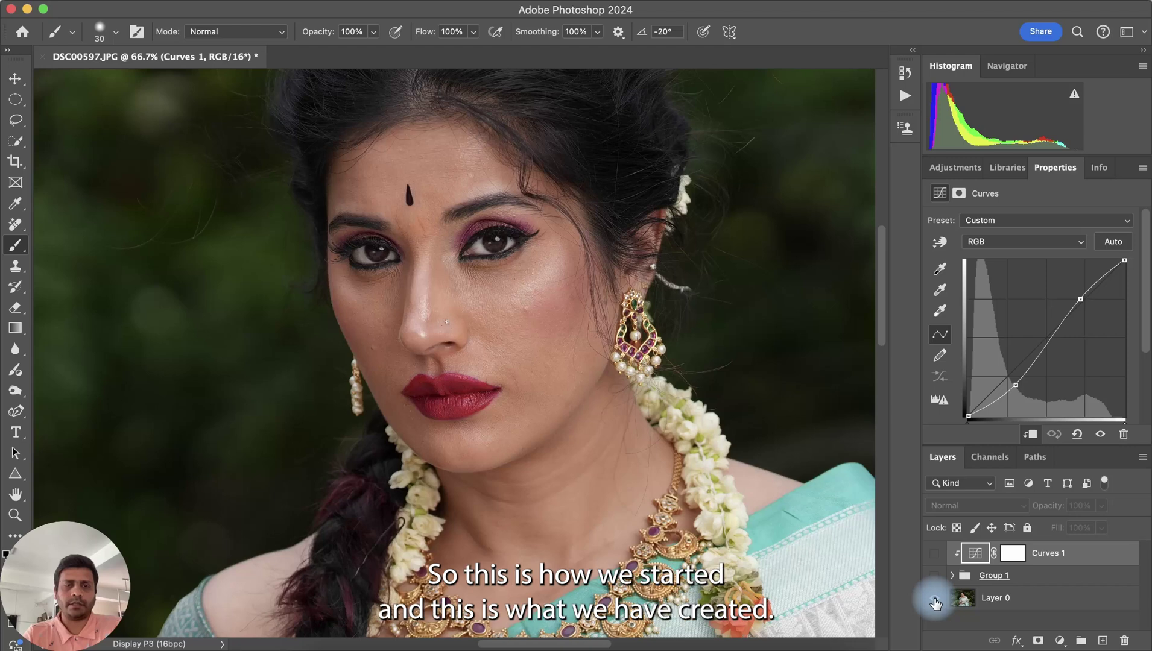
alt+click(935, 603)
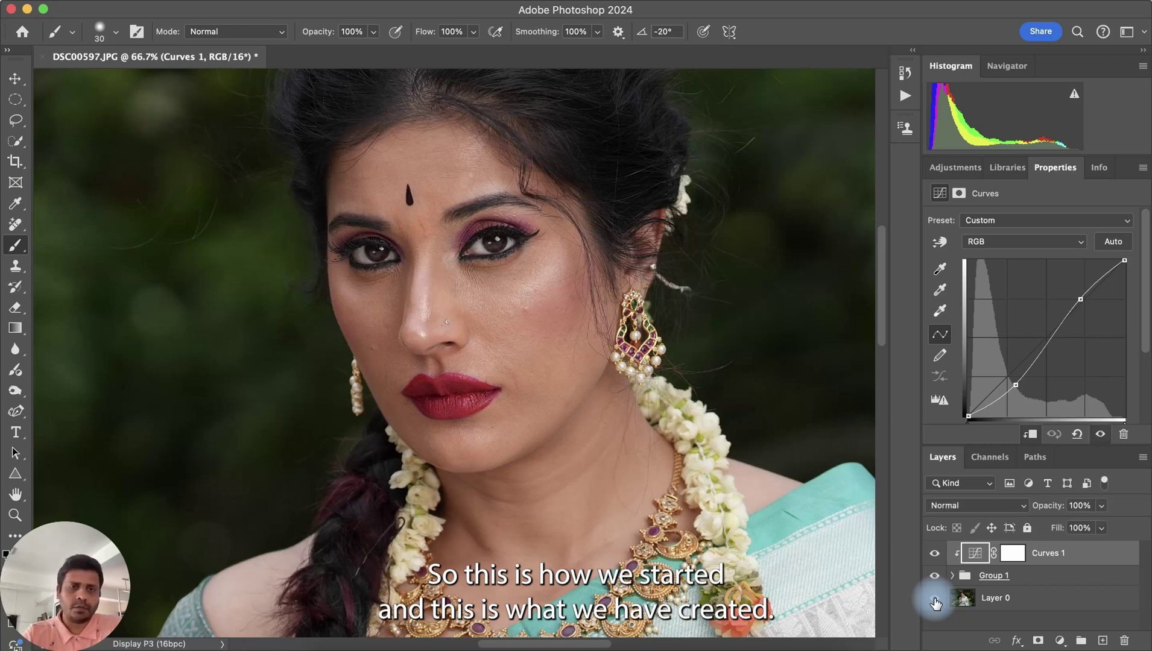
alt+click(934, 603)
alt+click(935, 603)
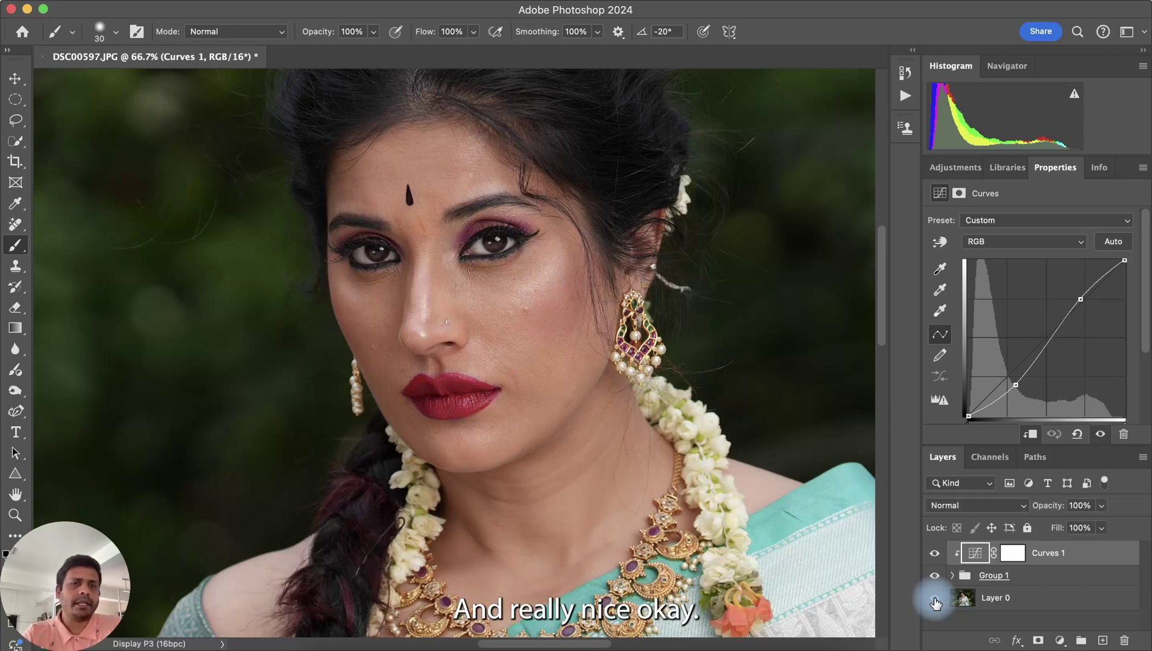